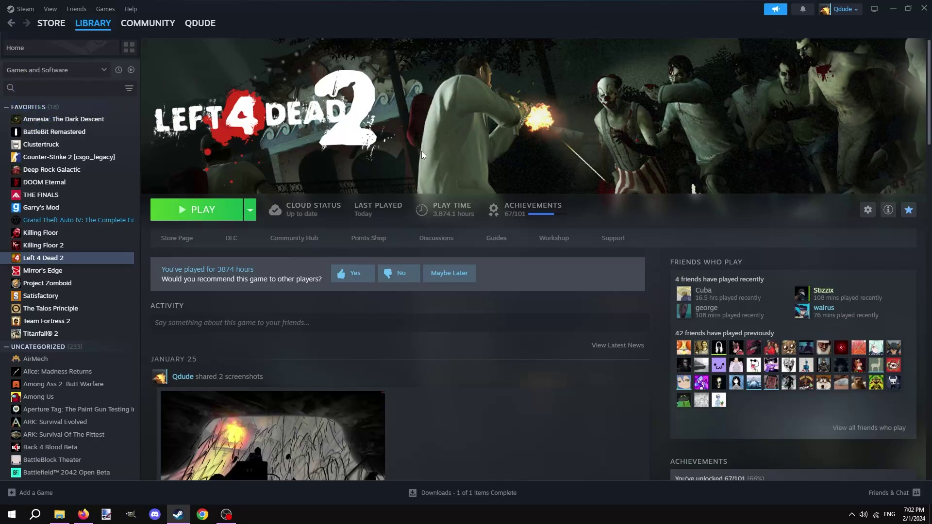
Browse Left 4 Dead 2's local files from Steam and enter the left4dead2 folder.
right_click(103, 257)
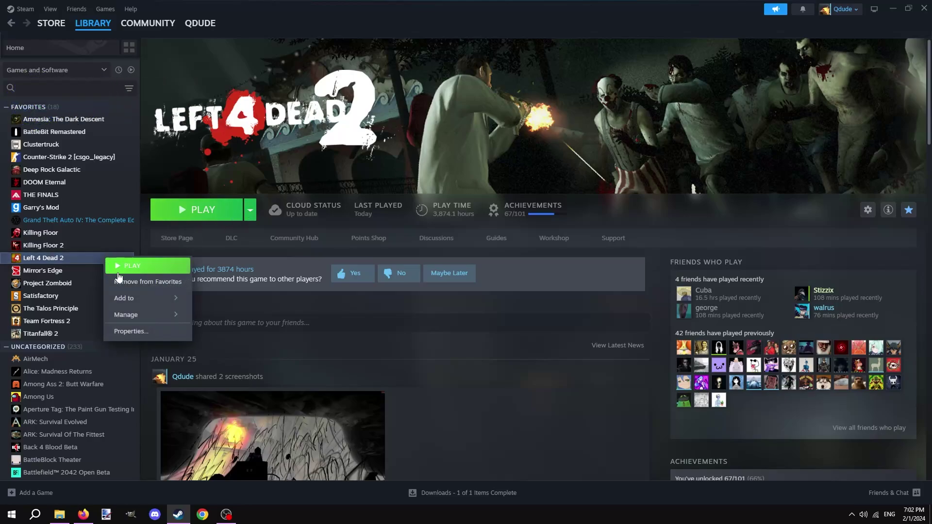
mouse_move(146, 314)
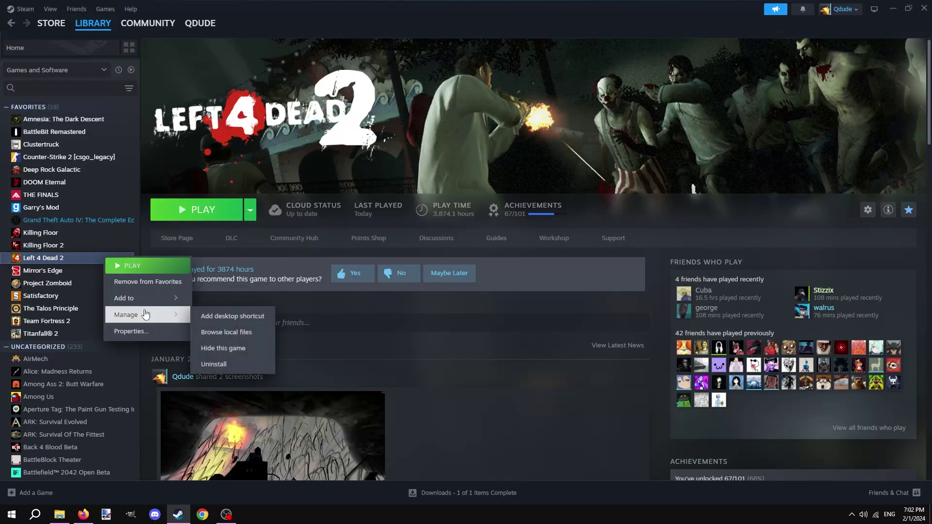
left_click(263, 335)
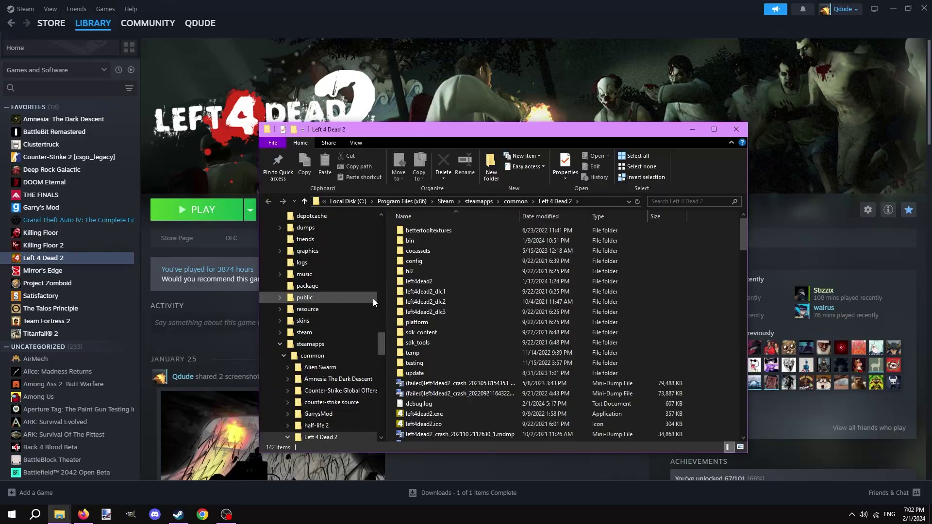
double_click(408, 282)
scroll(438, 327, "down", 4)
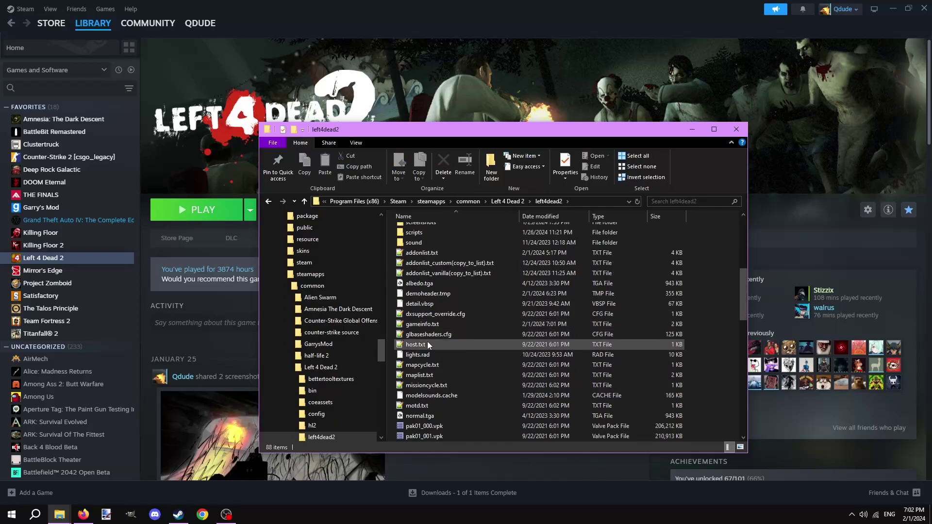
Duplicate the 'Game update' line in gameinfo.txt, rename the copy to tutorialassets, and save.
double_click(423, 355)
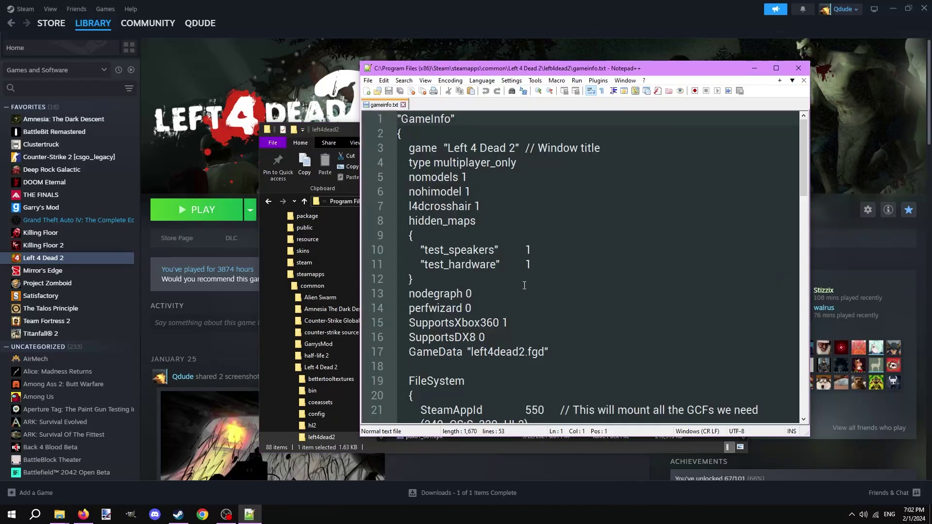
scroll(589, 277, "down", 12)
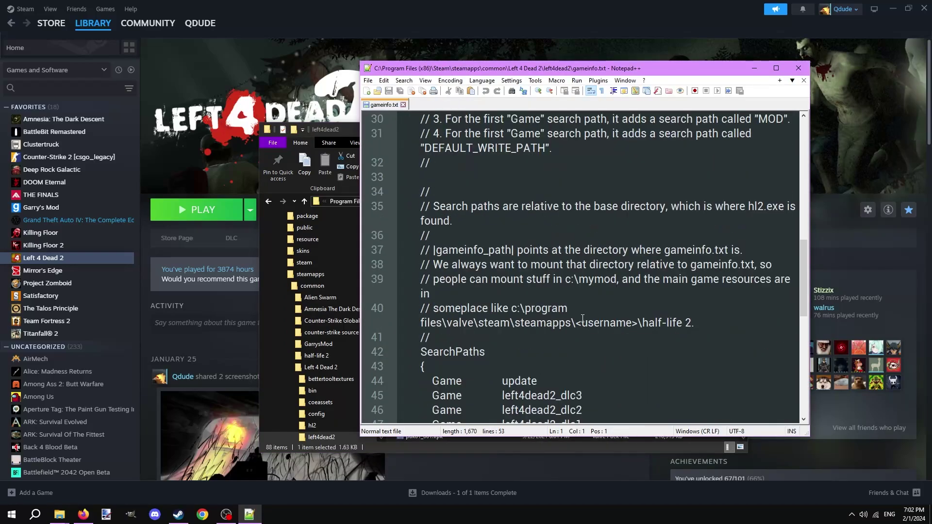
left_click(557, 295)
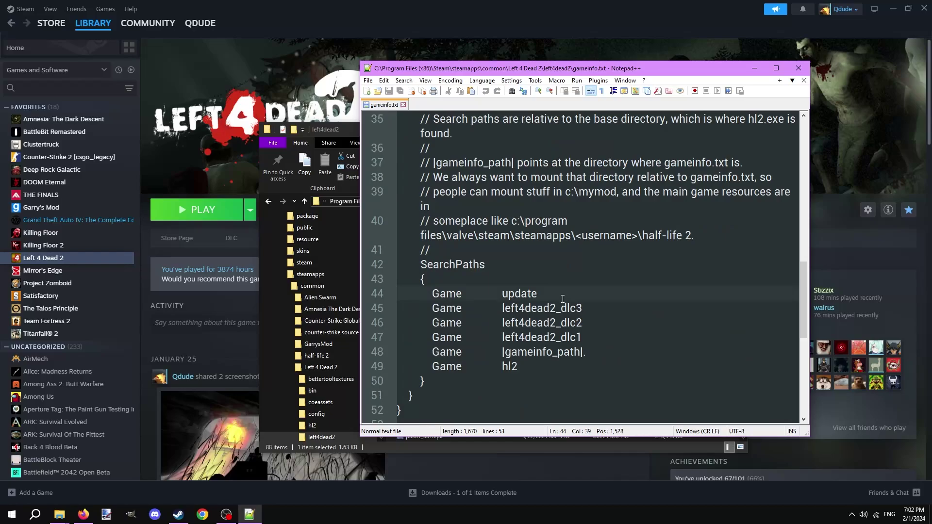
key("ctrl+d")
double_click(525, 298)
type("tutorialassets")
key("ctrl+s")
Create a tutorialassets folder in the Left 4 Dead 2 directory.
left_click(352, 135)
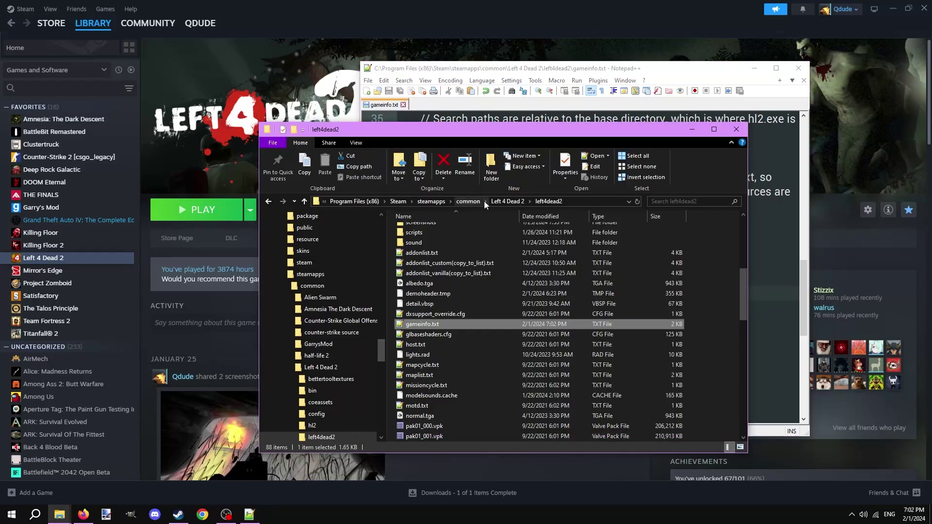
left_click(501, 202)
key("ctrl+shift+n")
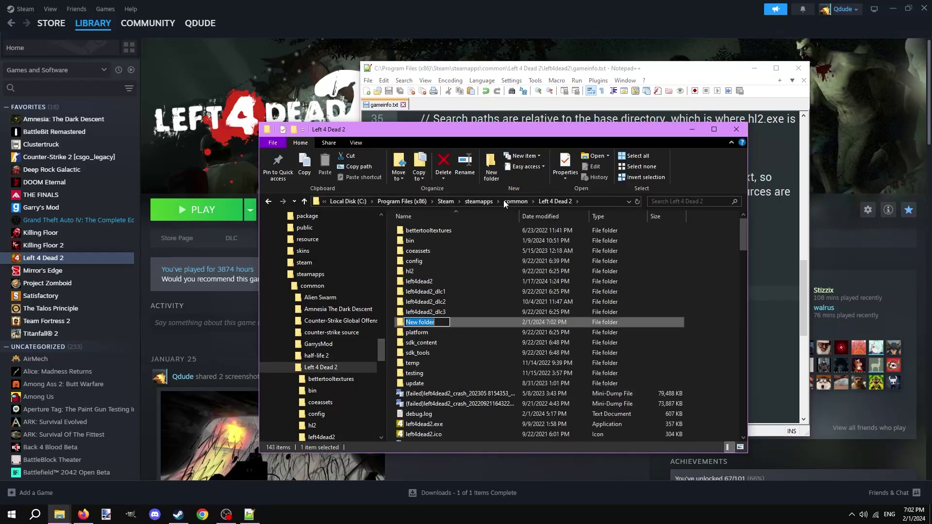
type("tutorialassets")
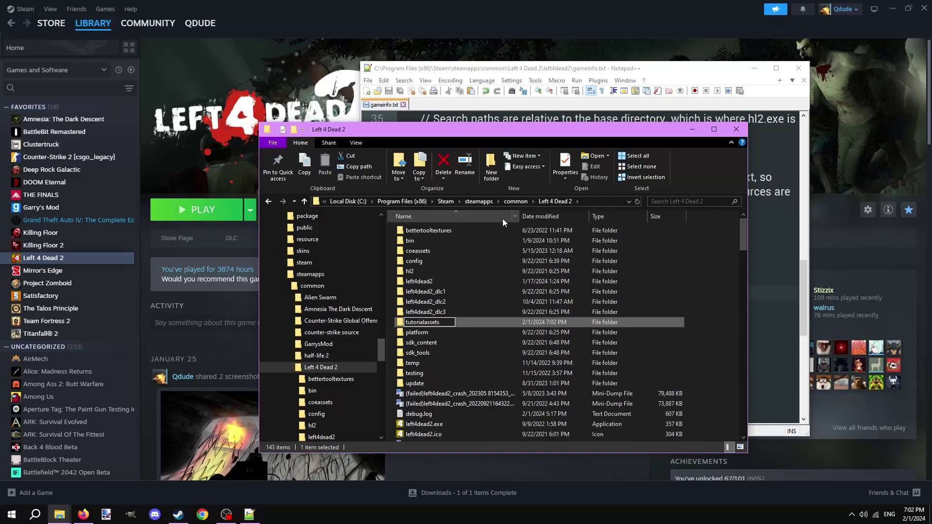
key("Return")
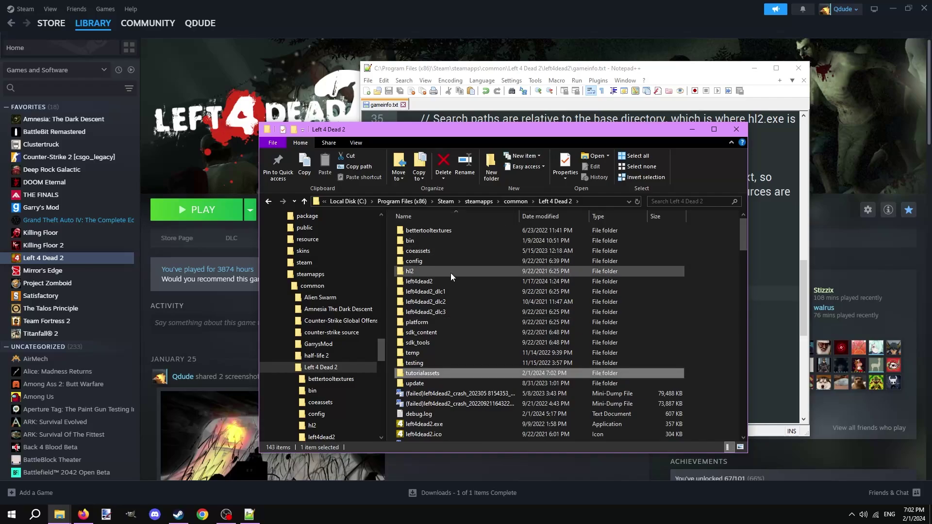
Inside tutorialassets, create materials, models and sound subfolders.
double_click(444, 374)
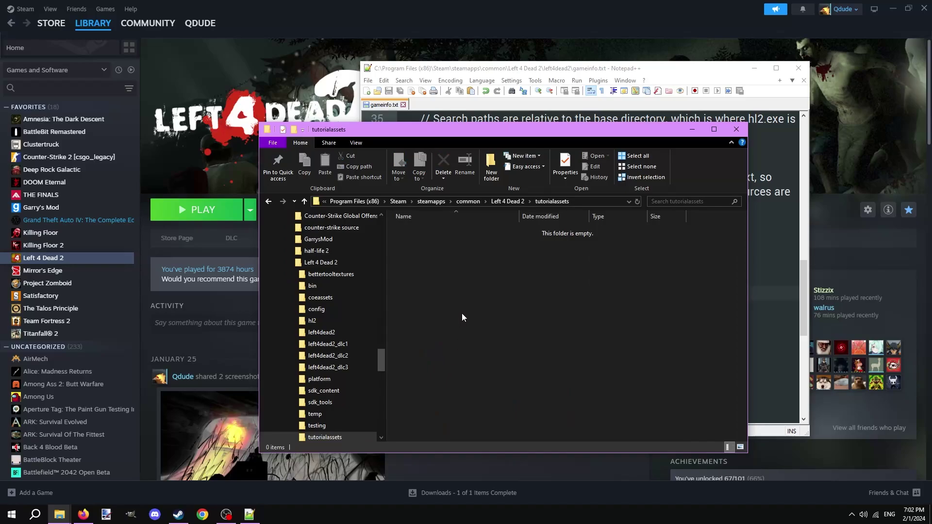
left_click(491, 165)
type("materials")
key("Return")
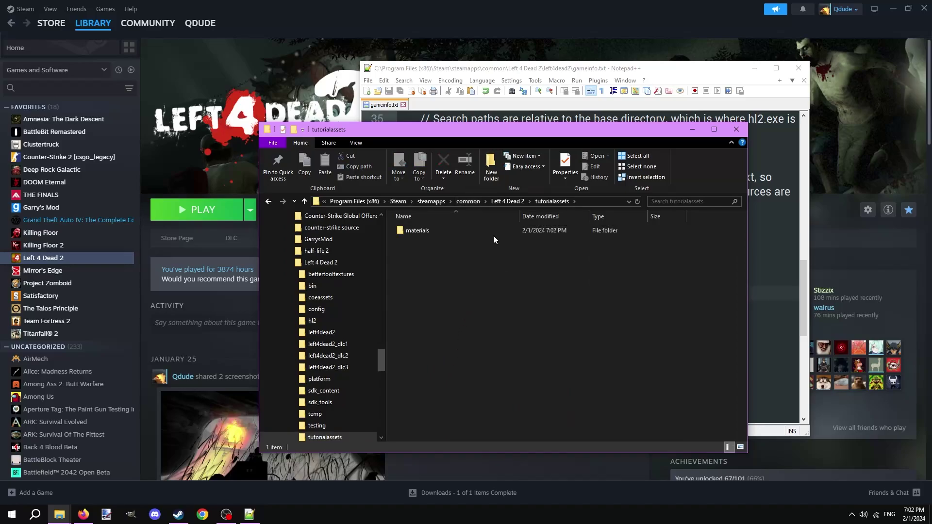
left_click(491, 165)
type("models")
key("Return")
left_click(491, 165)
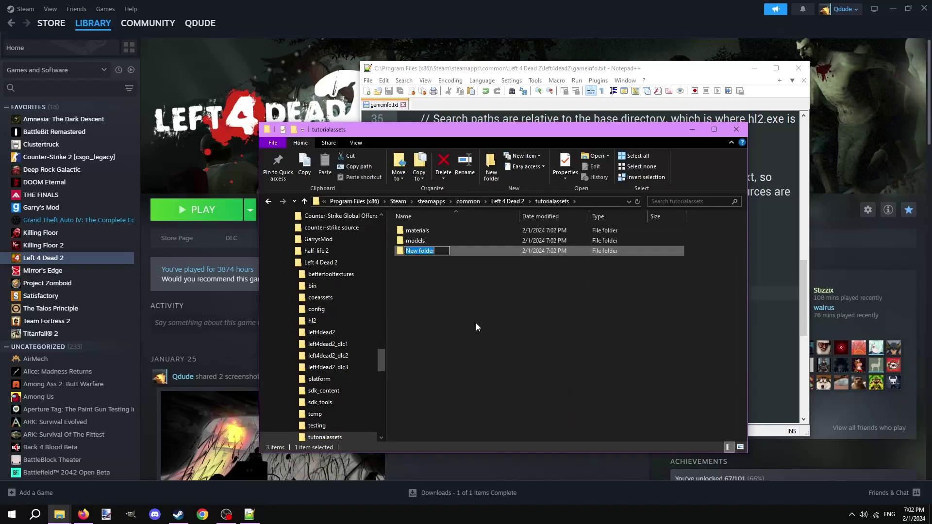
type("sound")
key("Return")
left_click(475, 322)
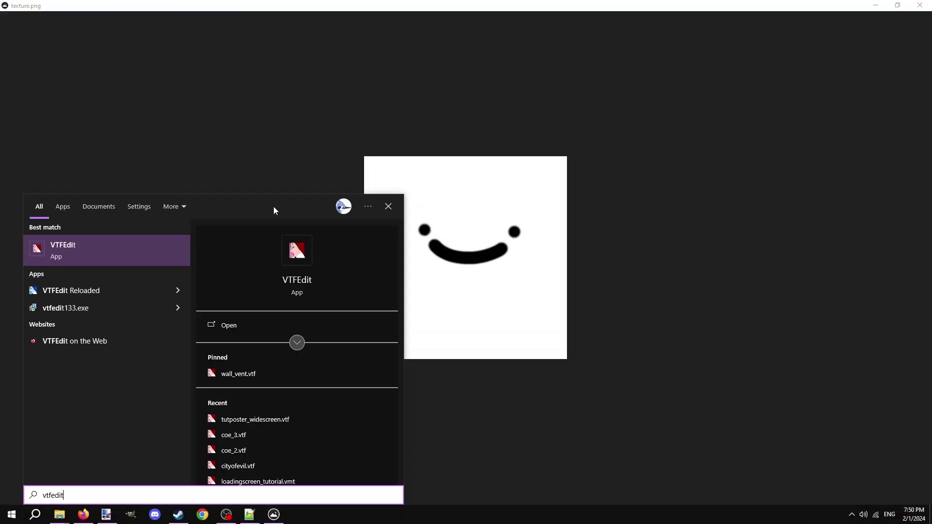
Launch VTFEdit and import texture.png from the Desktop.
key("Return")
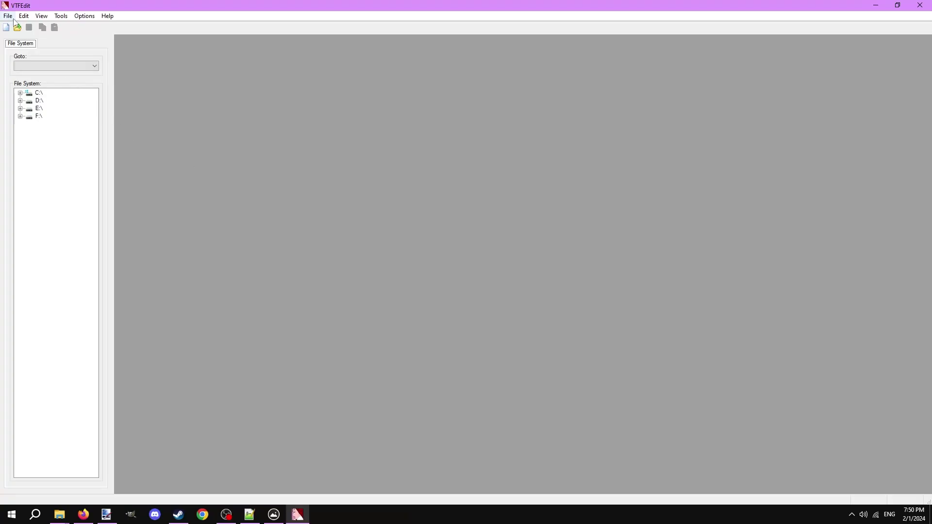
left_click(8, 16)
left_click(26, 76)
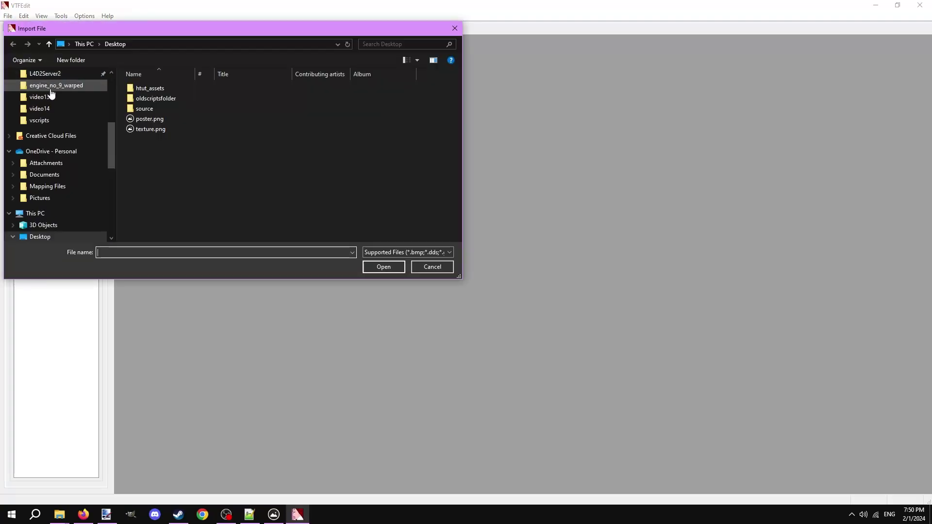
double_click(147, 127)
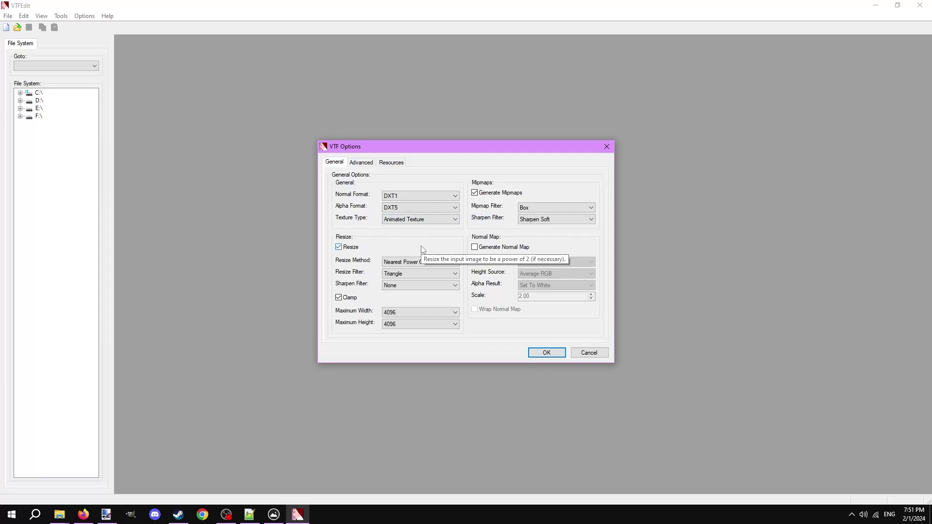
left_click(410, 197)
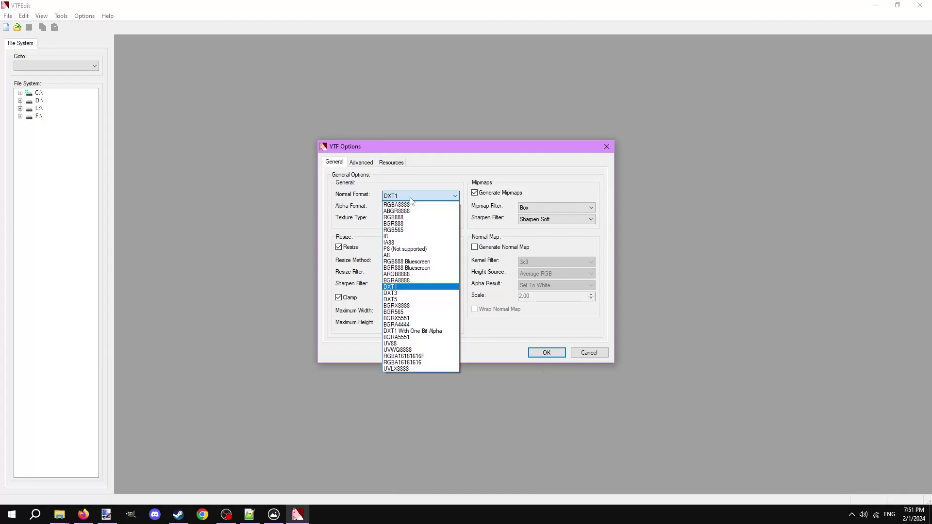
left_click(411, 199)
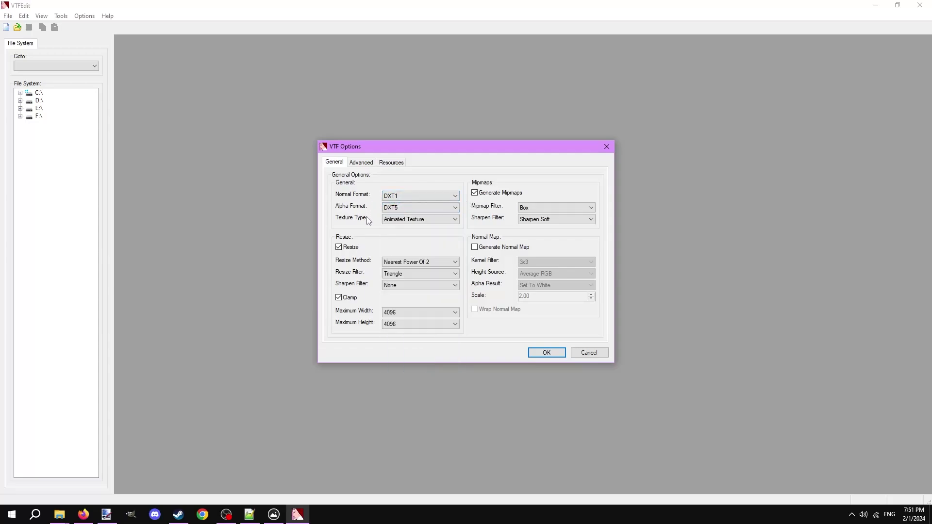
Accept the VTF Options to convert texture.png into a VTF texture.
left_click(536, 355)
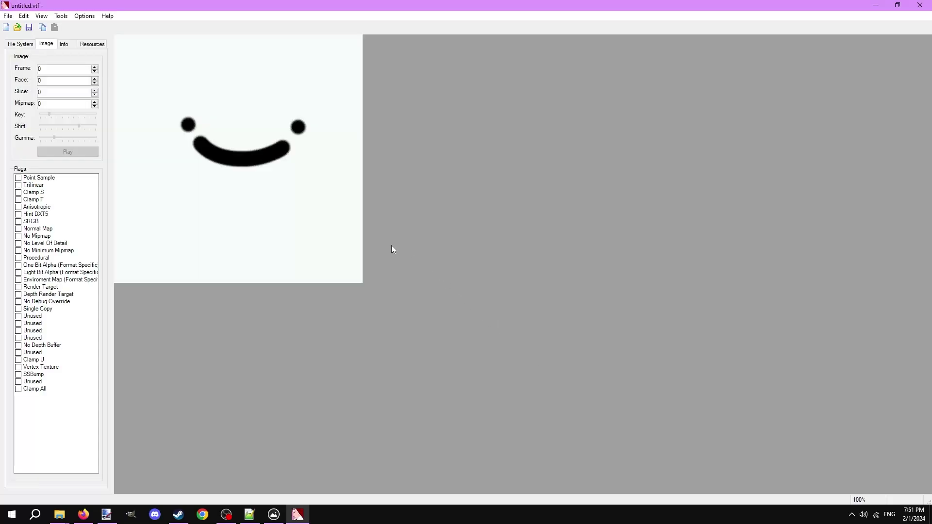
left_click(43, 17)
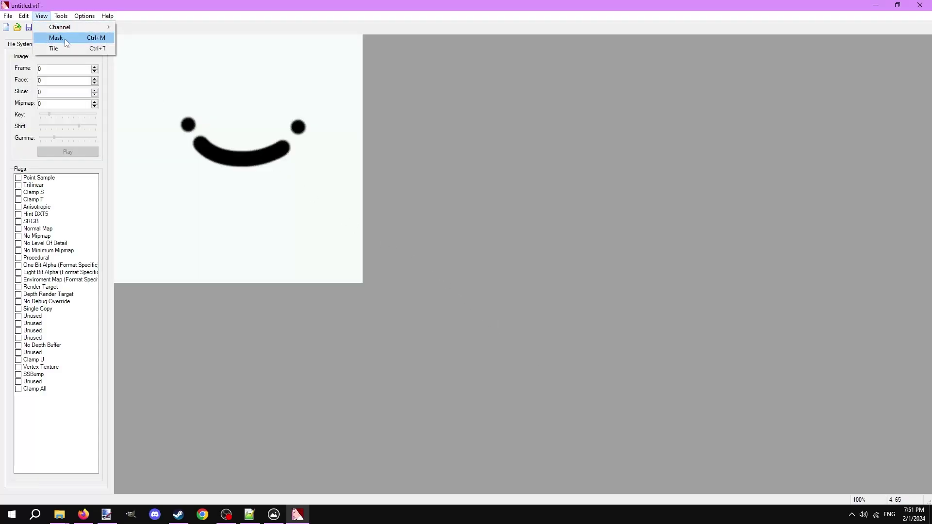
left_click(66, 39)
left_click(42, 16)
left_click(58, 36)
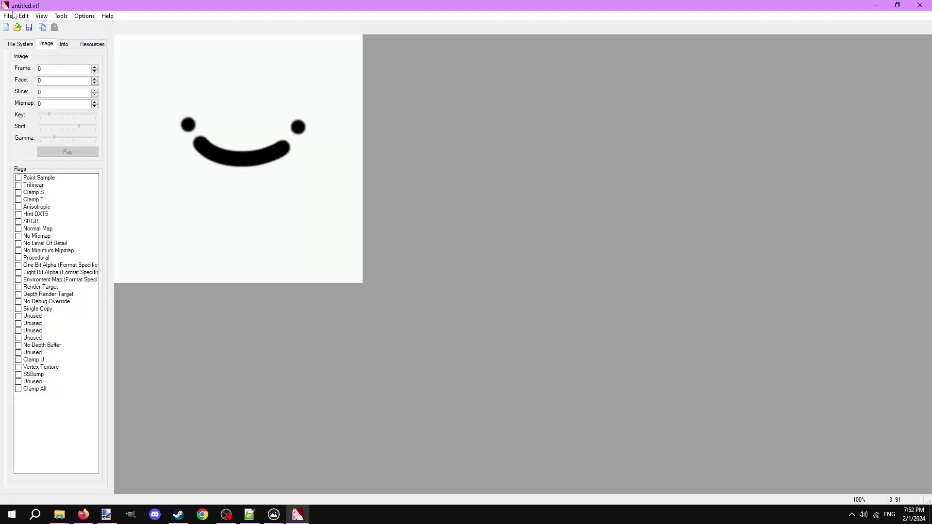
Save the converted texture to the Desktop as newtexture.vtf.
left_click(11, 15)
left_click(41, 57)
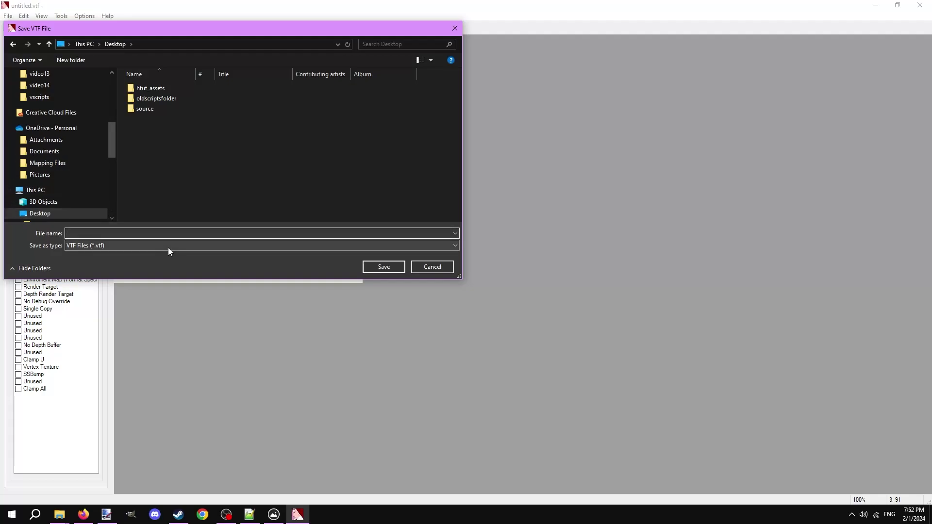
type("newtexture")
key("Return")
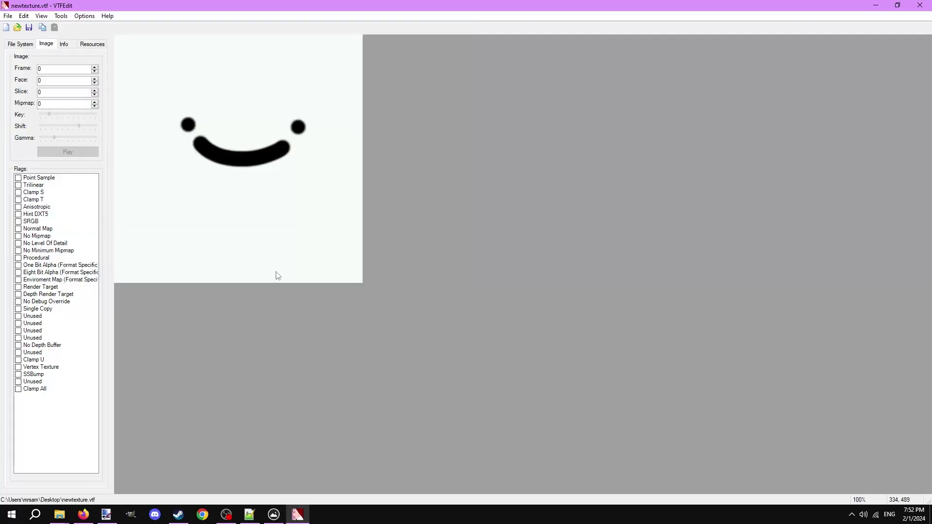
left_click(930, 515)
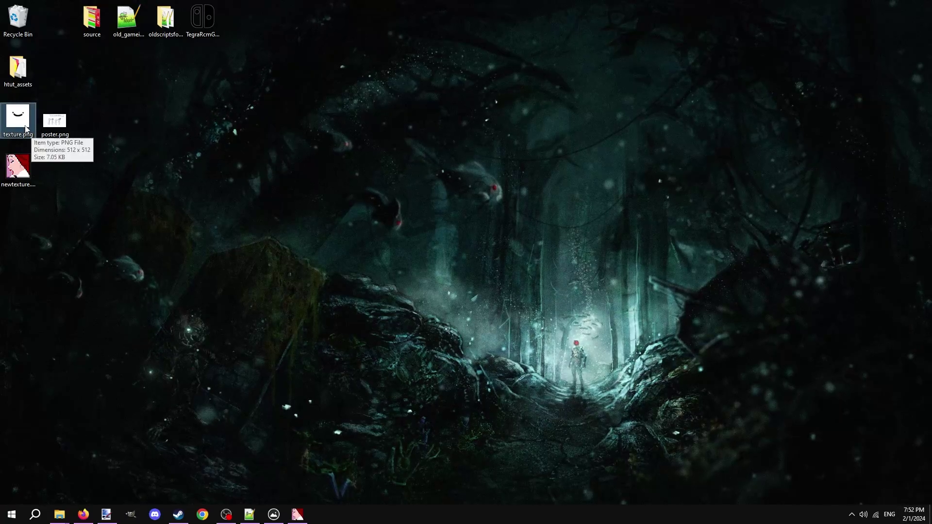
Drag newtexture.vtf from the desktop into tutorialassets\materials and open that folder.
left_click(18, 176)
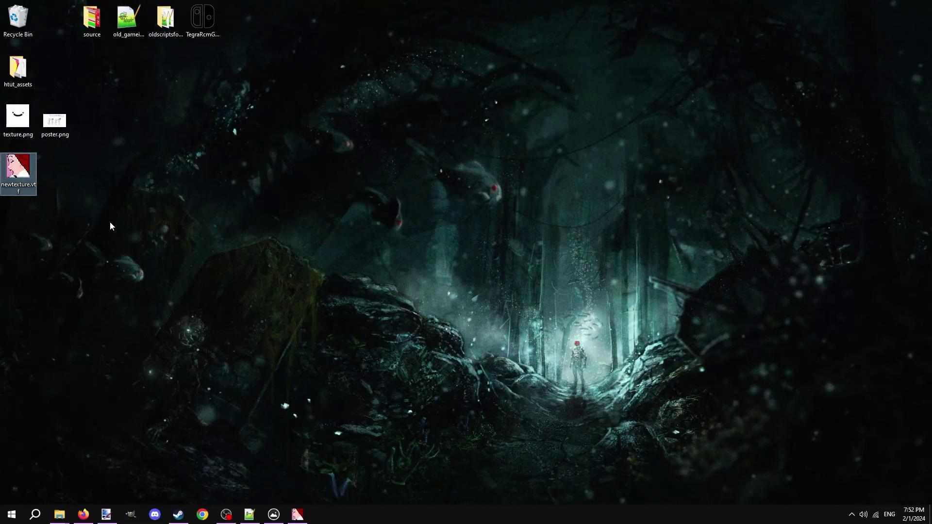
left_click(59, 515)
left_click(127, 473)
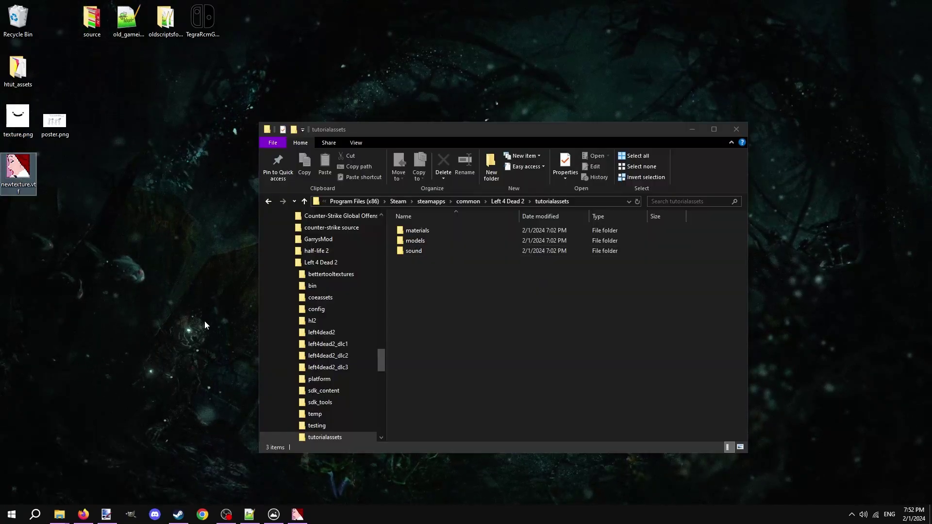
left_click_drag(36, 175, 488, 307)
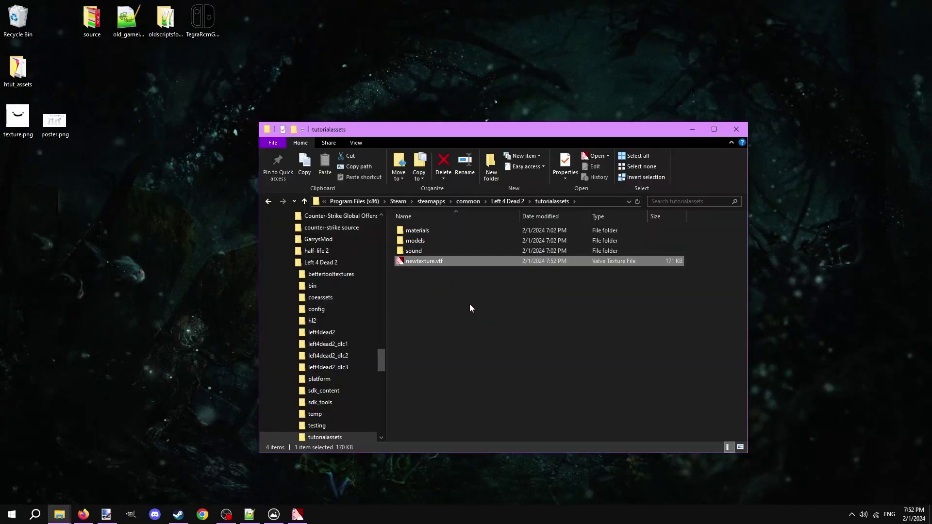
left_click_drag(430, 264, 433, 232)
double_click(432, 232)
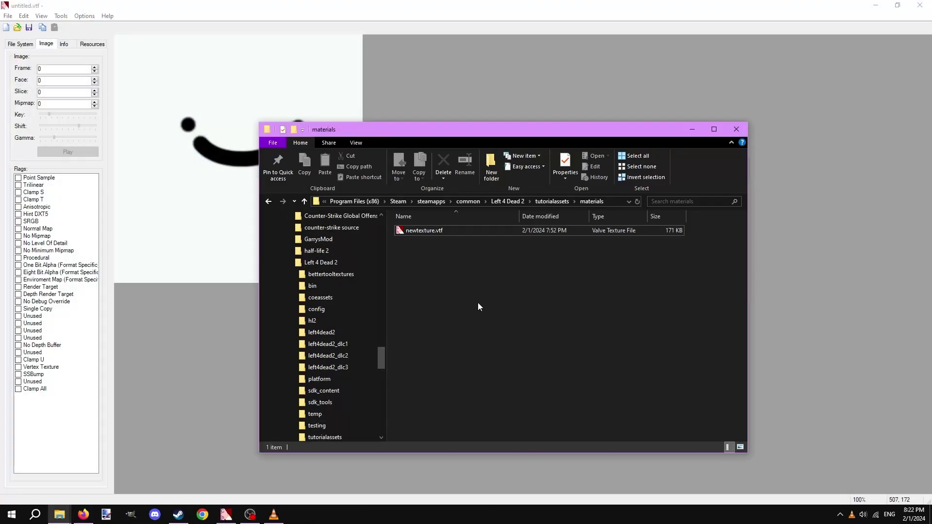
Create a new text document in materials and rename it newtexture.vmt.
right_click(482, 307)
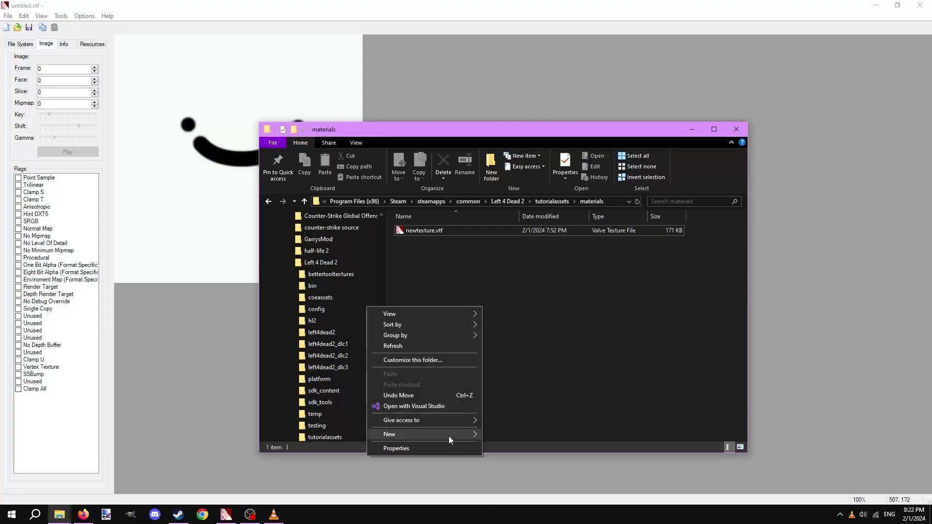
mouse_move(448, 435)
left_click(510, 413)
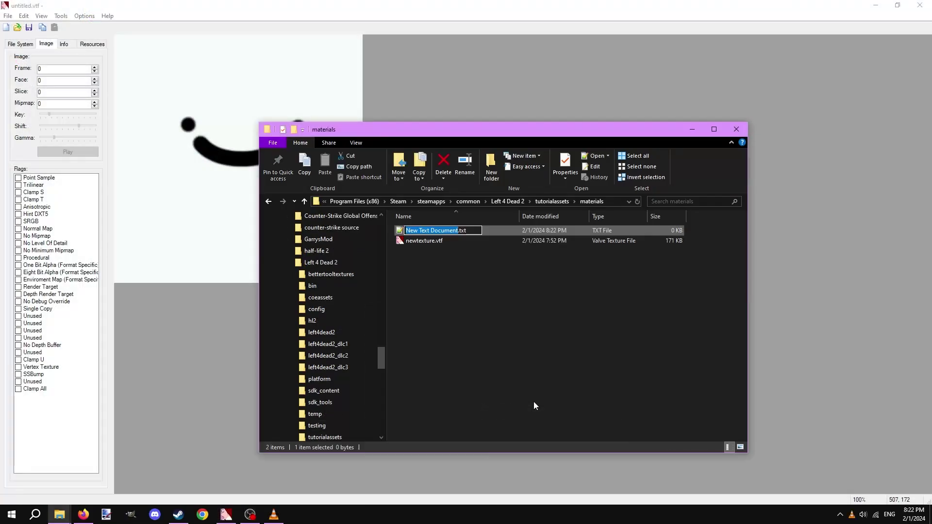
key("ctrl+a")
type("newtexture.vmt")
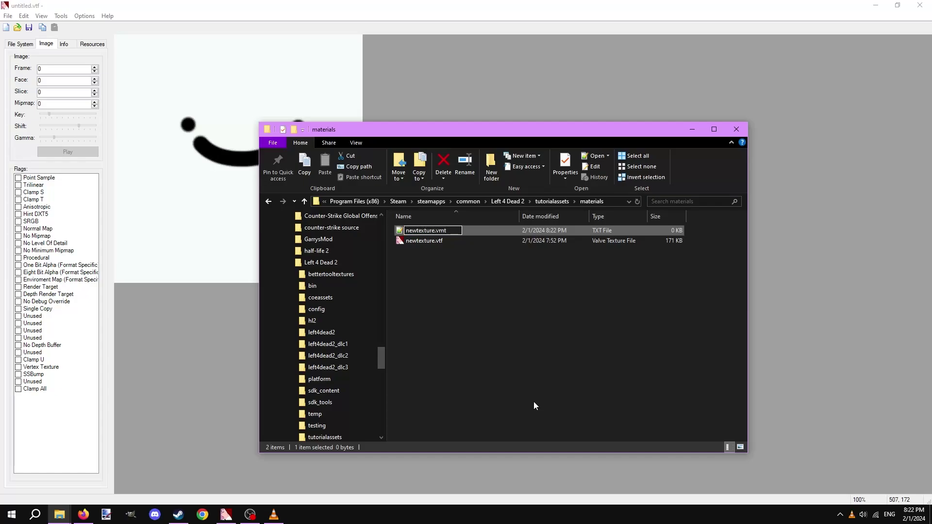
key("Return")
key("Return")
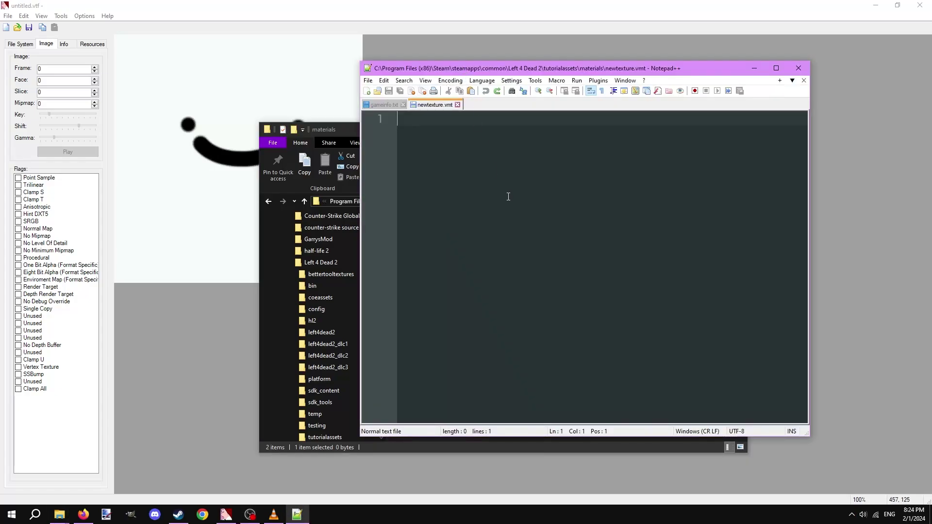
Write the VMT start: "LightmappedGeneric", an opening brace and "$basetexture" "newtexture".
type("\"LightmappedGeneric\"")
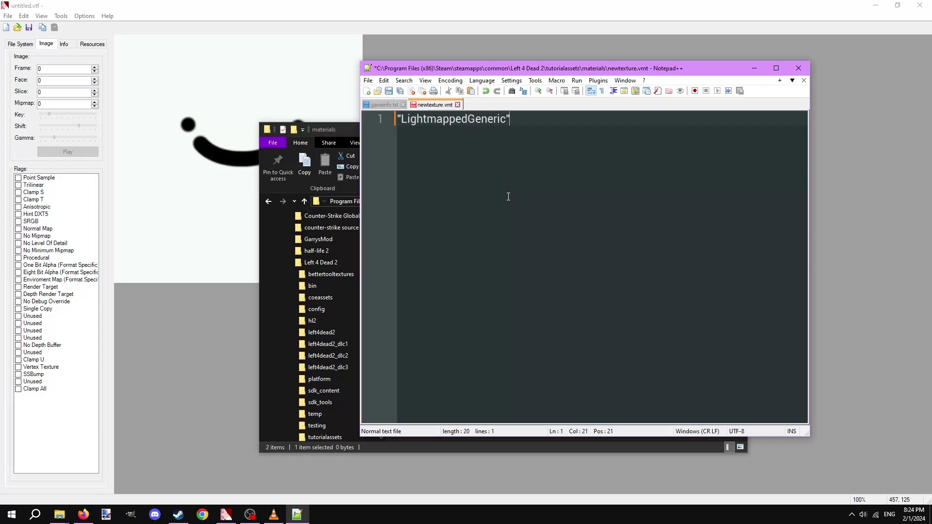
key("ctrl+s")
key("Return")
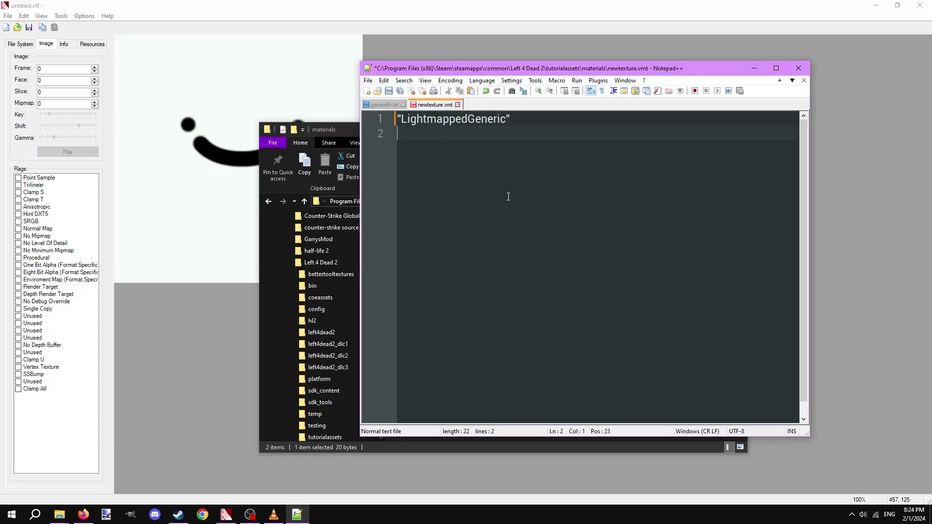
type("{")
key("Return")
key("Tab")
type("\"$baset")
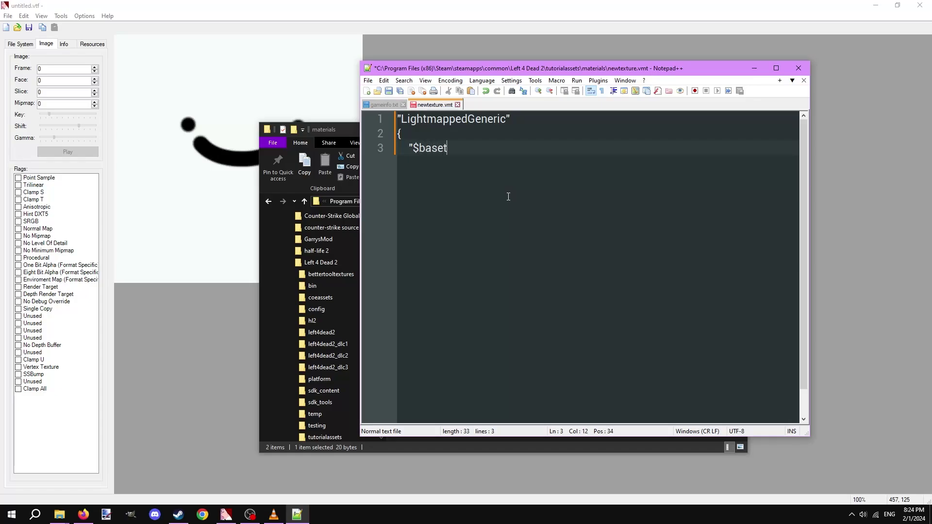
type("exture\"")
left_click_drag(347, 130, 178, 129)
left_click_drag(428, 70, 526, 95)
left_click_drag(359, 133, 269, 143)
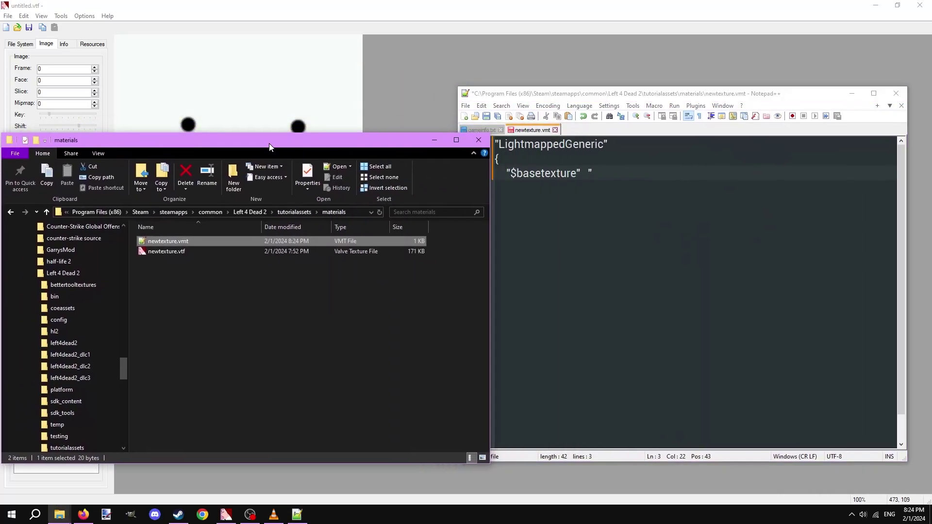
left_click_drag(588, 97, 606, 101)
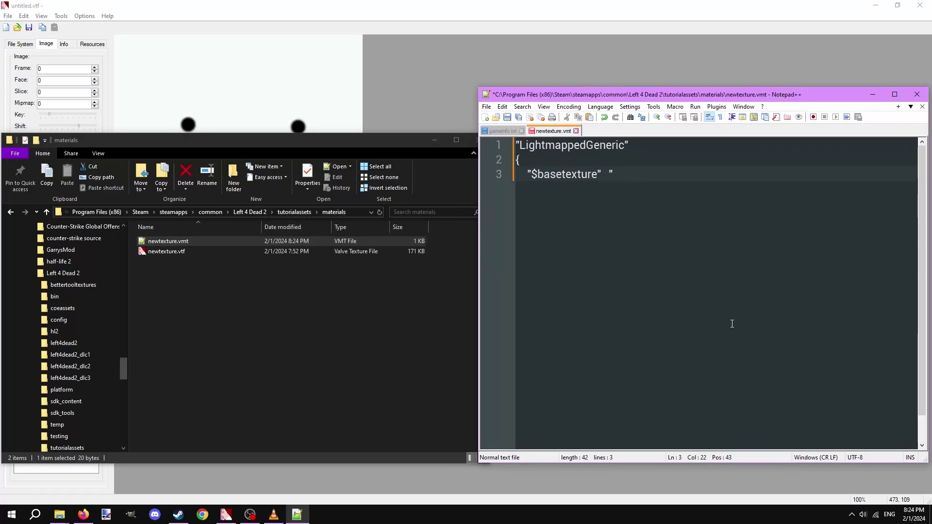
type("newtexture\"")
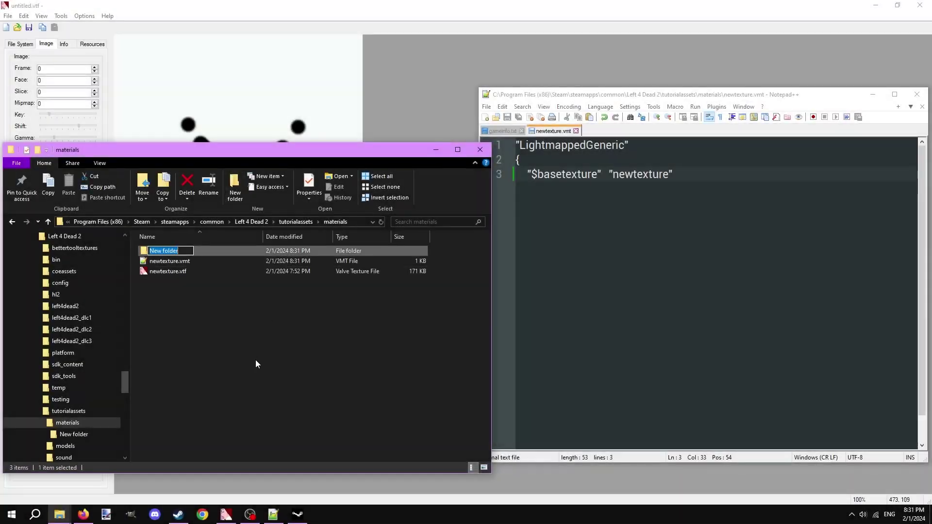
Move both newtexture files into a new tile folder and reopen the VMT from there.
key("Return")
left_click_drag(248, 351, 154, 251)
double_click(153, 251)
double_click(169, 250)
left_click(544, 297)
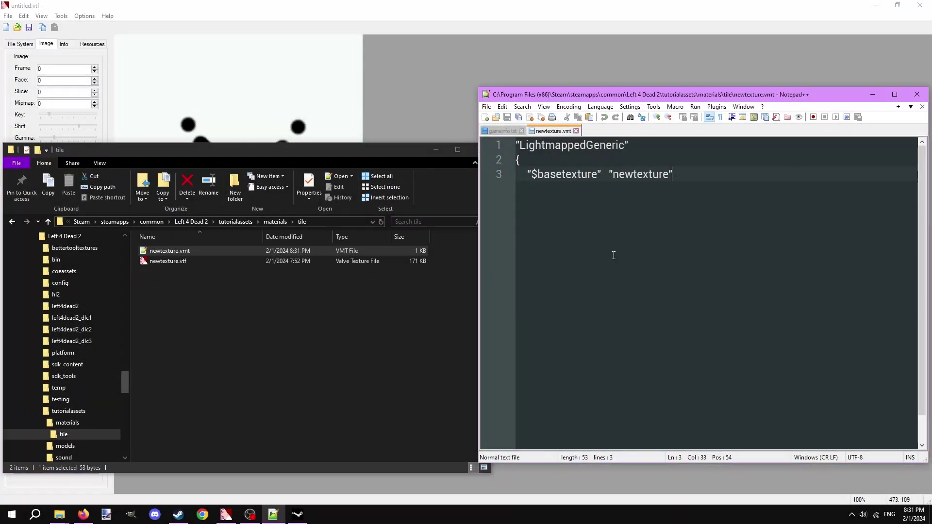
Change the base texture path to tile/newtexture, add "$surfaceprop" "tile", and save.
left_click(612, 174)
type("tile/")
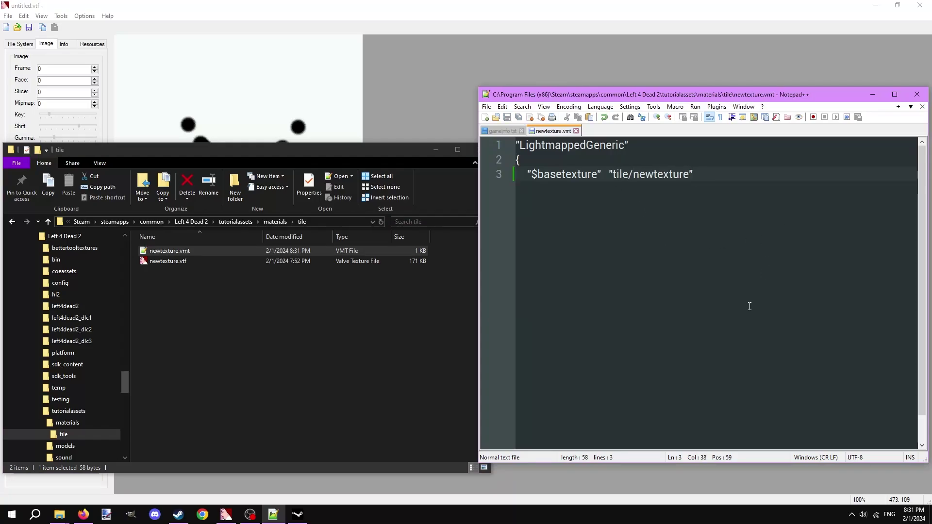
key("Return")
type("\"$")
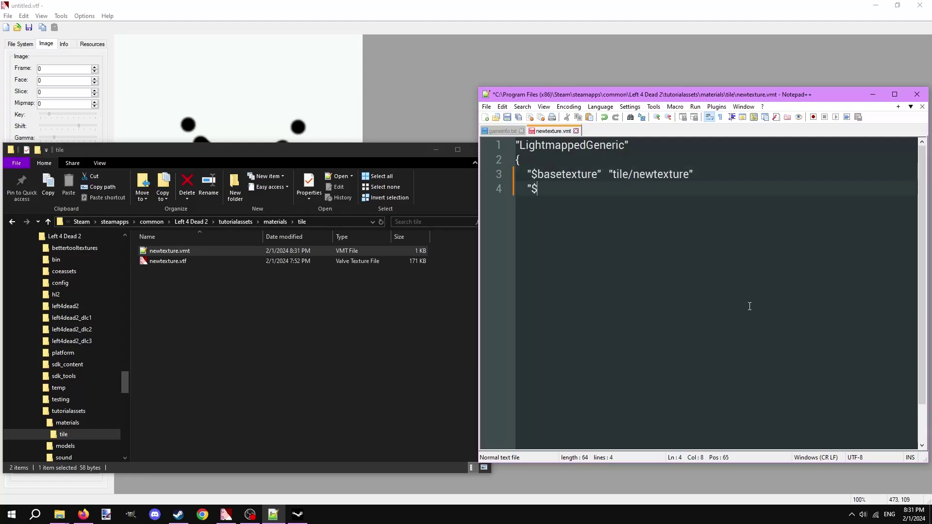
type("surfaceprop")
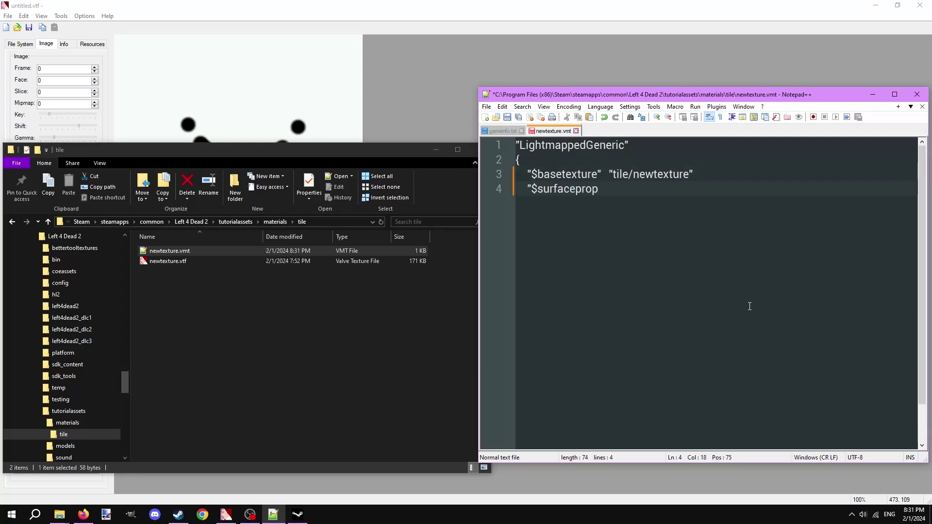
type("\"\t\"")
type("t")
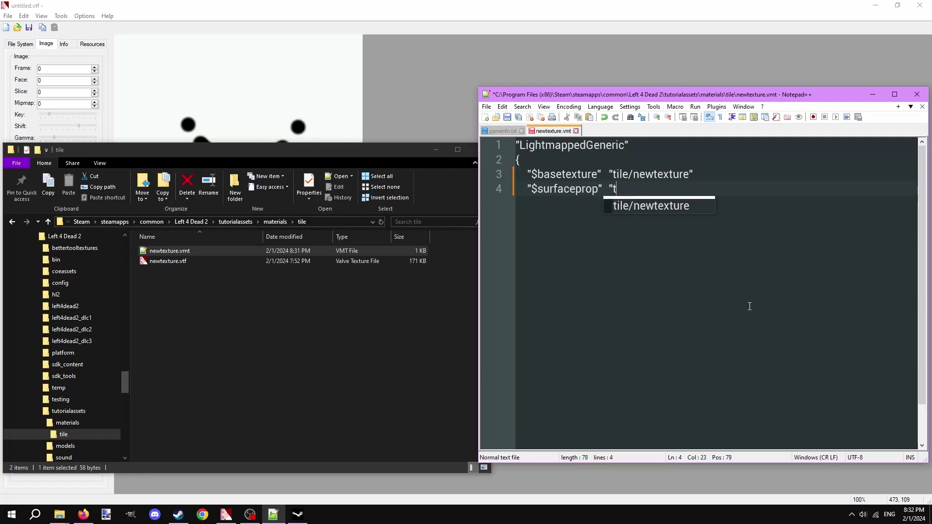
type("ile\"")
key("ctrl+s")
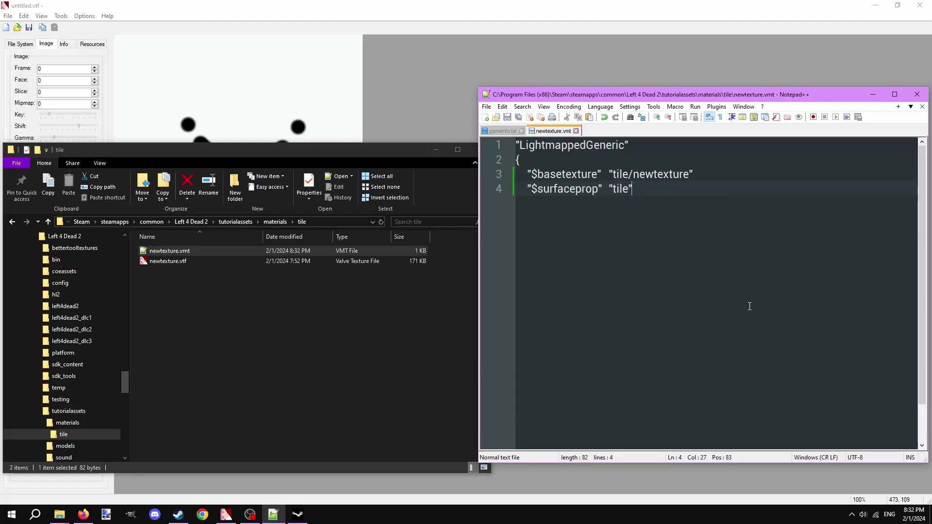
Add a "$translucent" "1" parameter, then delete it again and save.
key("Return")
type("\"$tra")
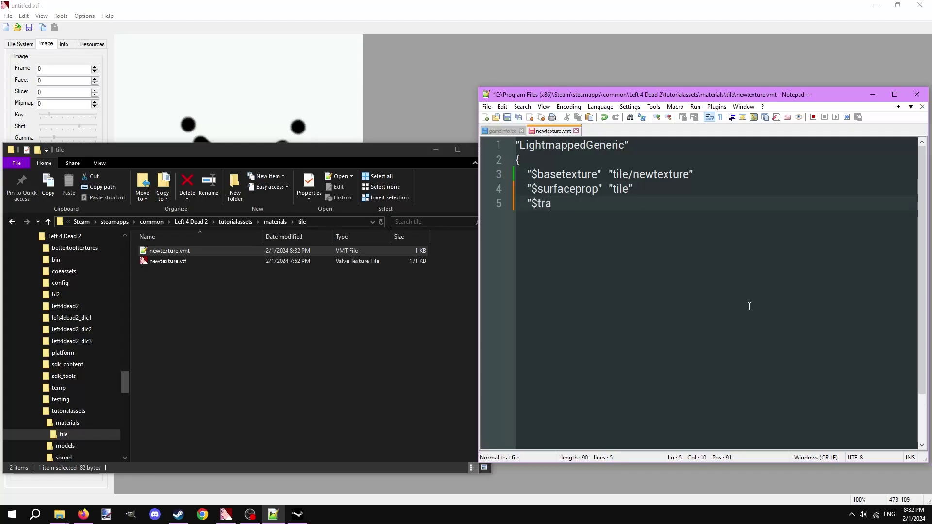
type("nslucent\"")
key("Tab")
type("\"1\"")
key("ctrl+s")
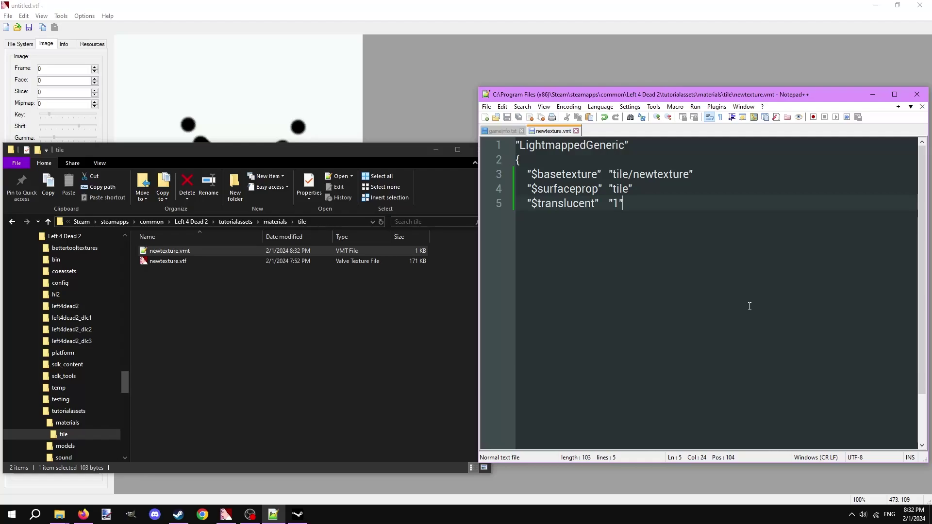
left_click_drag(625, 205, 461, 201)
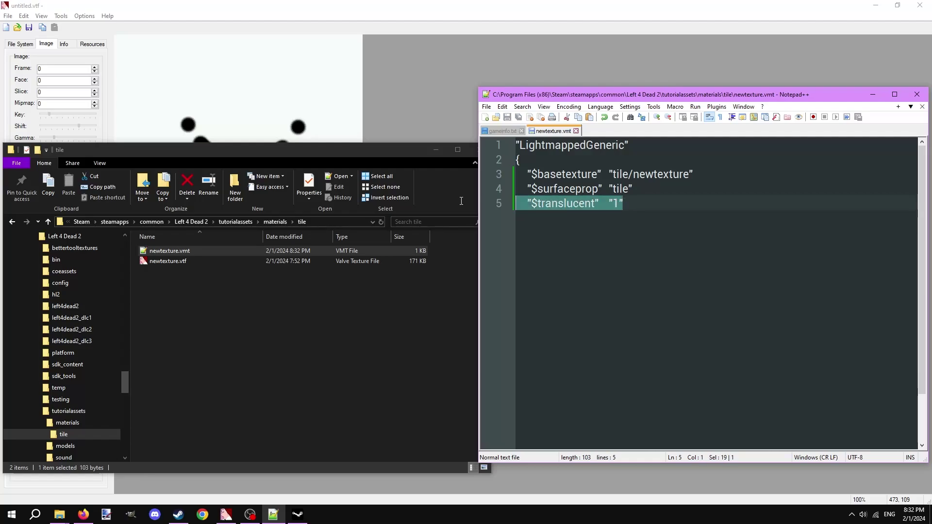
key("BackSpace")
key("BackSpace")
key("ctrl+s")
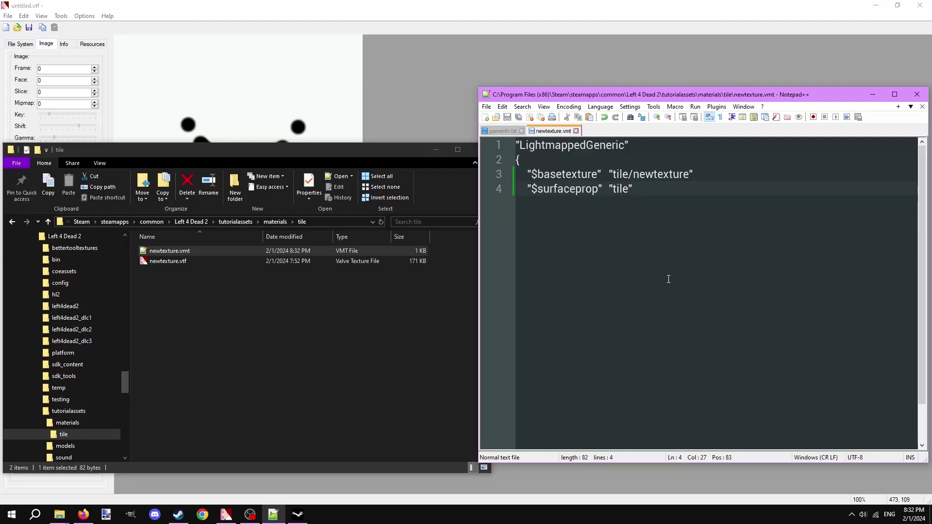
Close the material block with a closing brace and save newtexture.vmt.
key("Return")
key("BackSpace")
type("}")
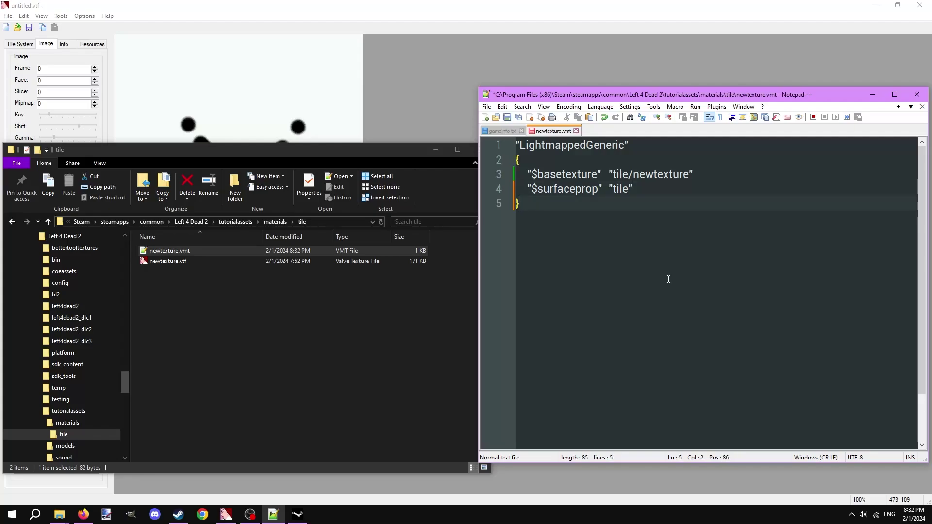
key("ctrl+s")
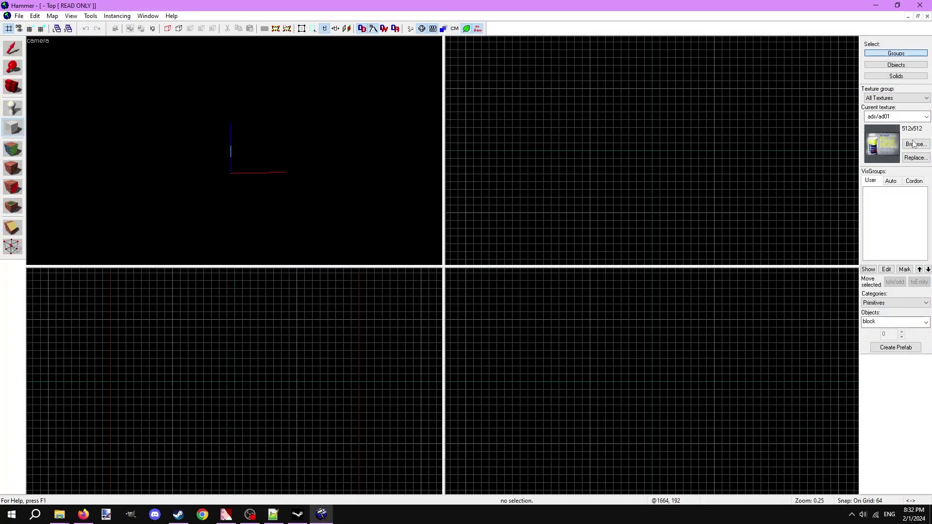
Pick tile/newtexture in the texture browser and draw a 1024x960 block with it.
left_click(914, 145)
type("newtextu")
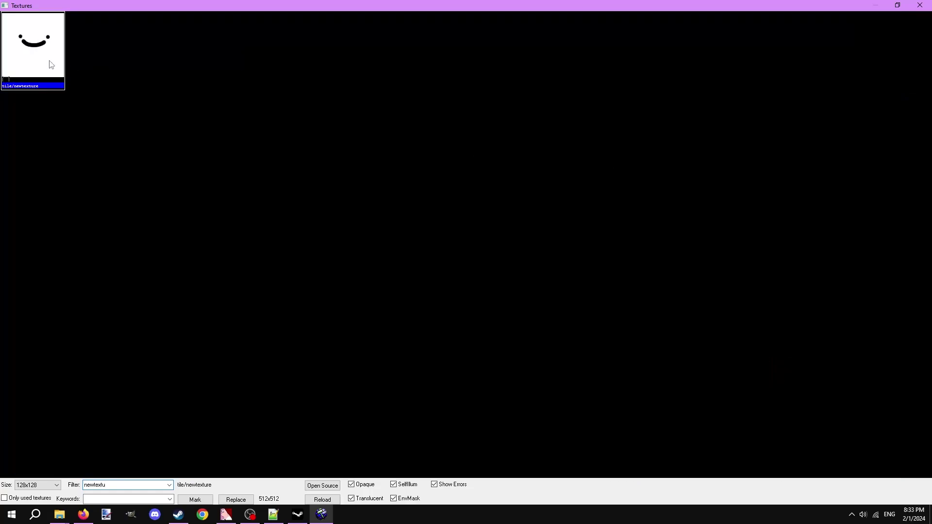
double_click(52, 65)
left_click_drag(591, 89, 717, 215)
key("Return")
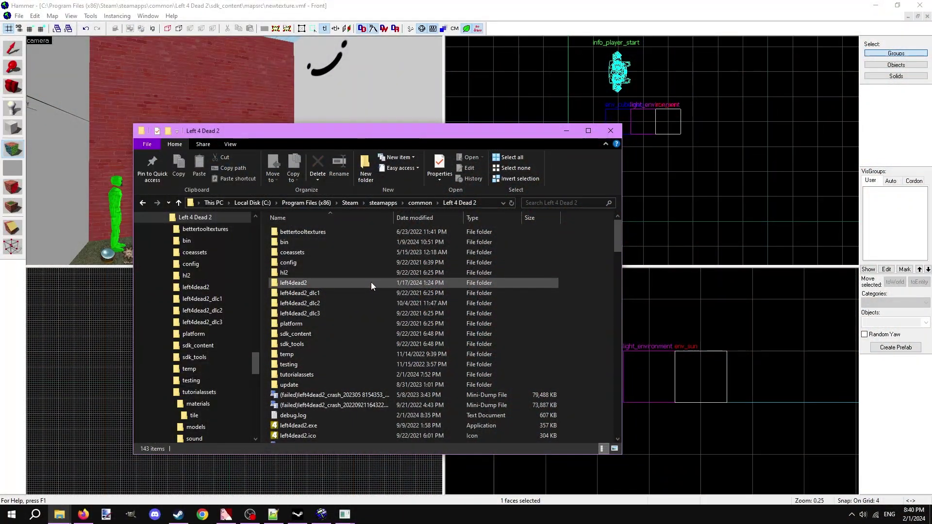
Open the base left4dead2 pak01_dir.vpk in GCFScape and search for urban_, finding nothing.
double_click(371, 283)
scroll(365, 310, "down", 15)
scroll(352, 324, "down", 3)
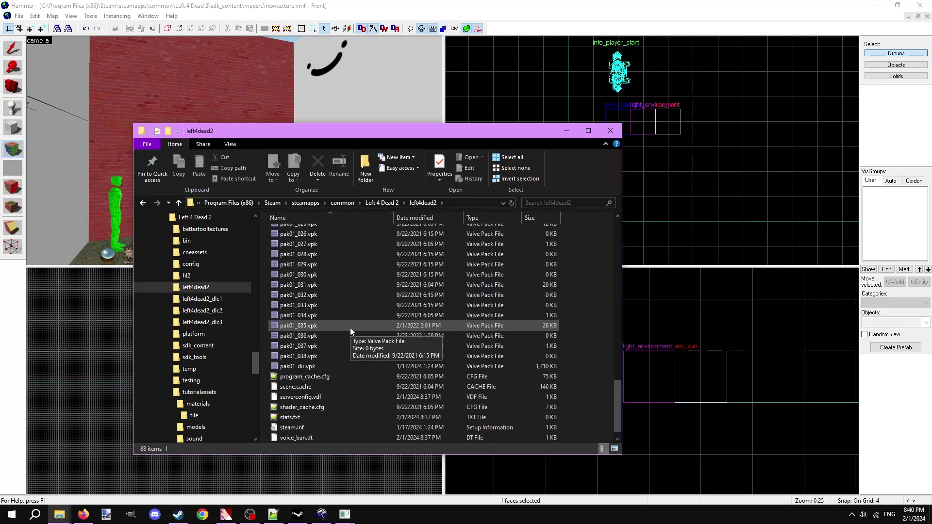
left_click(344, 364)
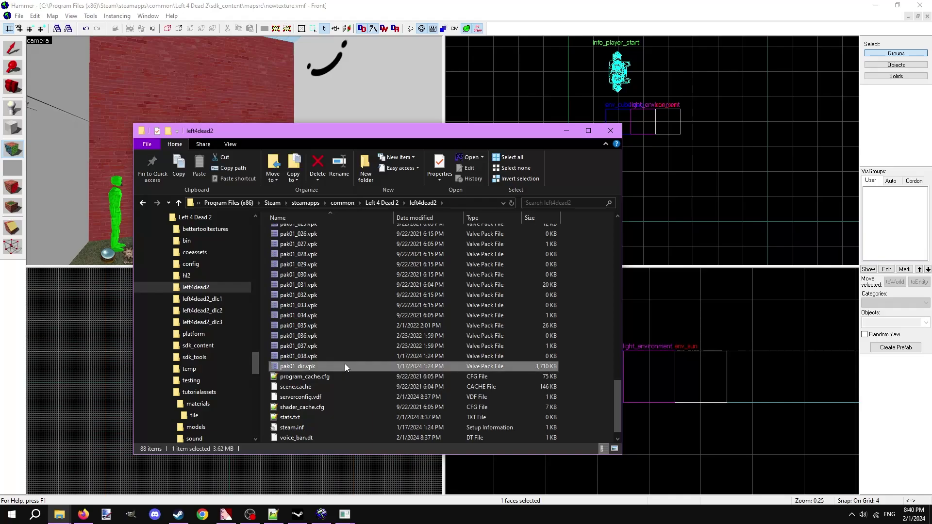
right_click(345, 366)
mouse_move(278, 212)
left_click(377, 252)
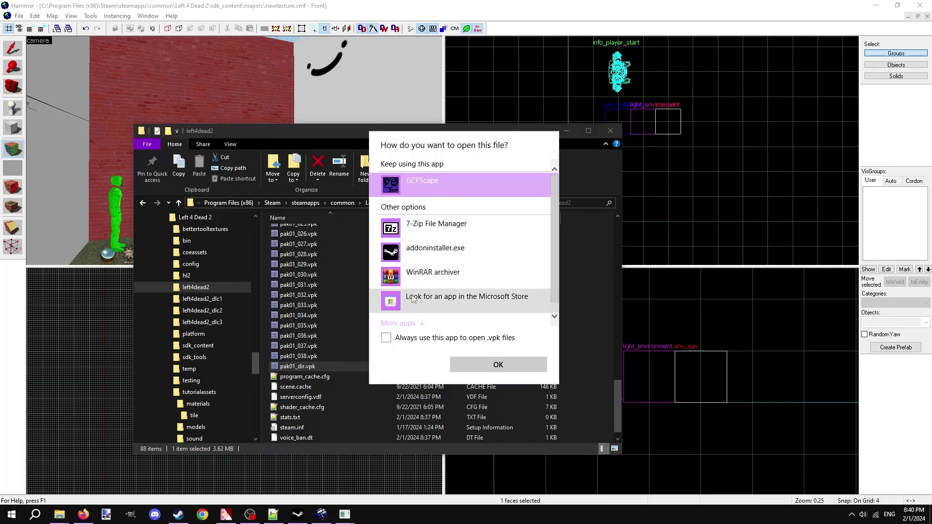
left_click(417, 339)
left_click(474, 365)
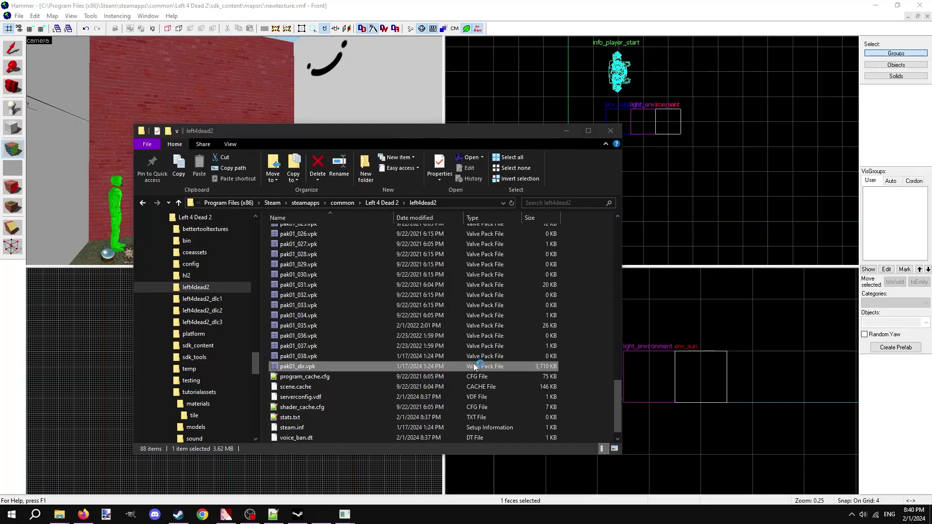
key("ctrl+f")
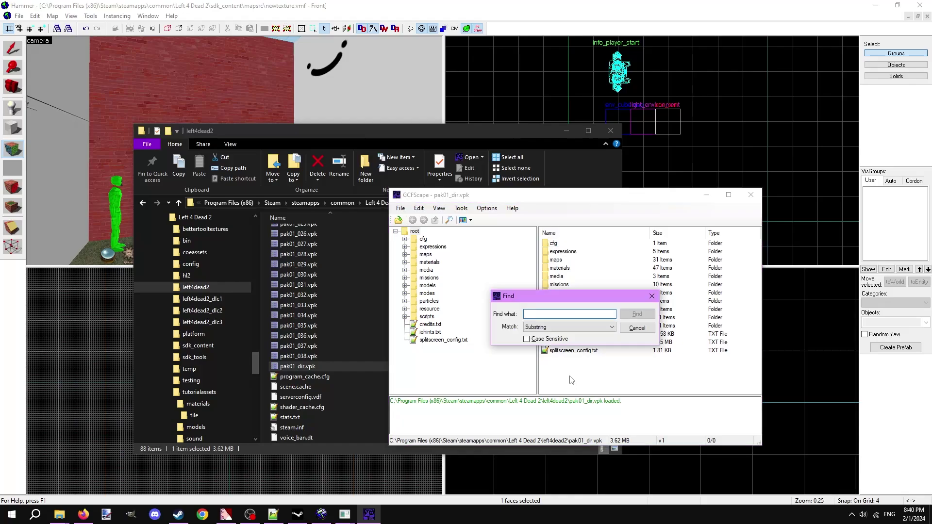
type("urban_a_brickwall_03a")
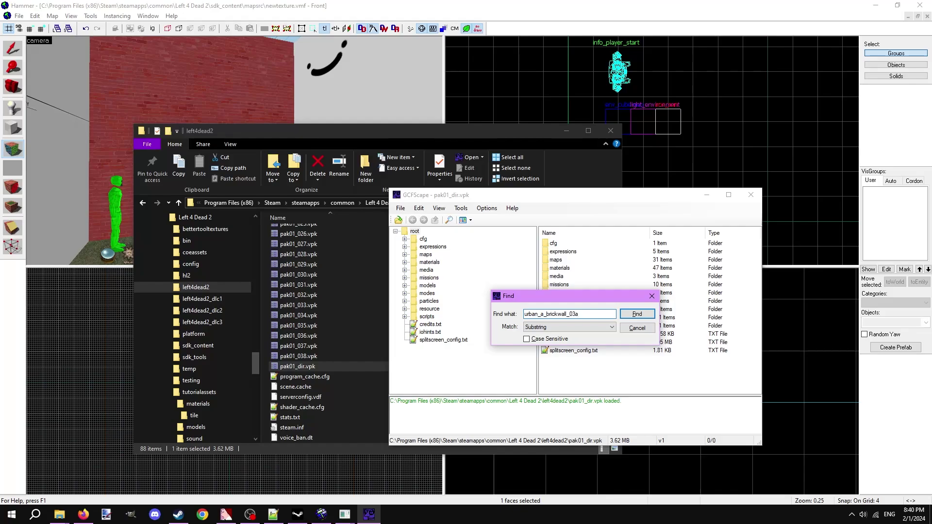
key("Return")
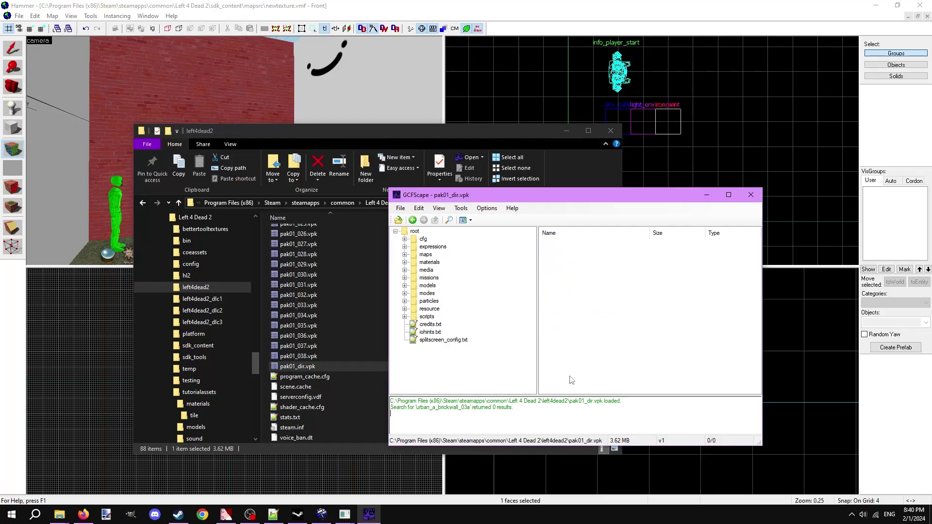
left_click(750, 195)
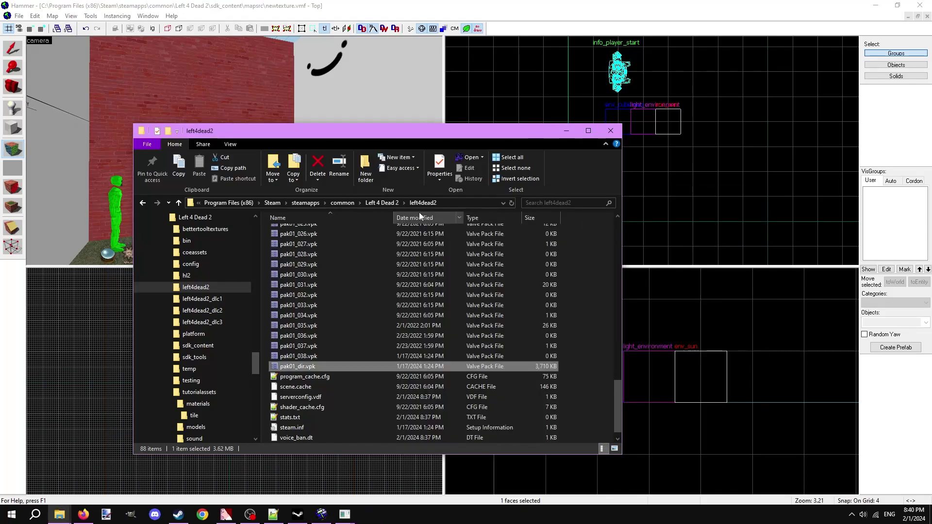
Check the dlc1 and dlc2 pak01_dir.vpk archives for the brick wall material, without success.
left_click(408, 203)
double_click(316, 294)
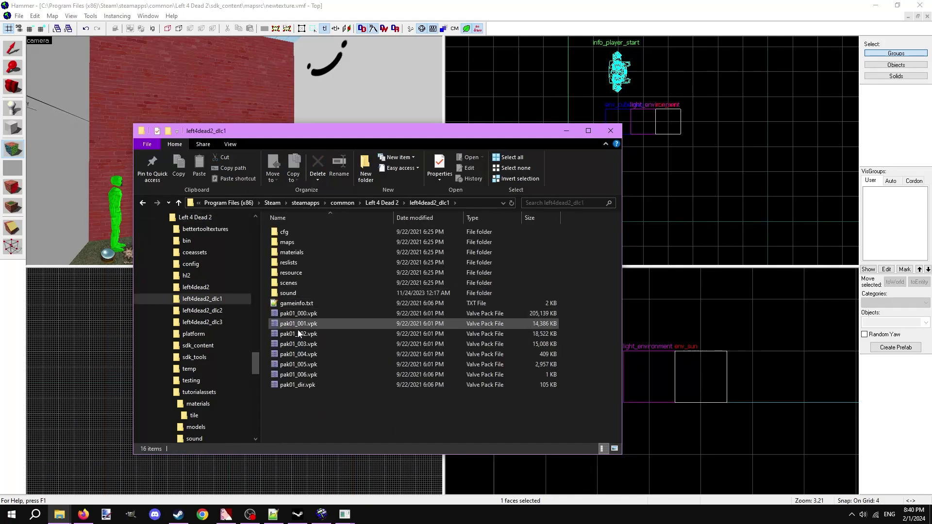
double_click(292, 385)
key("ctrl+f")
key("Escape")
left_click(377, 203)
double_click(316, 303)
double_click(297, 374)
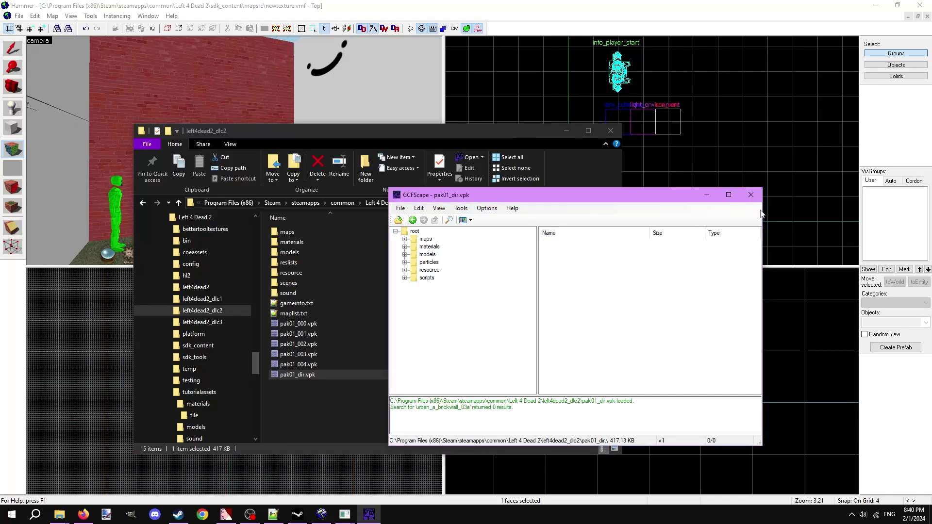
left_click(750, 194)
Search the dlc3 pak01_dir.vpk and select the urban_a_brickwall_03a.vmt it finds.
left_click(202, 322)
left_click(301, 416)
double_click(301, 416)
key("ctrl+f")
key("Return")
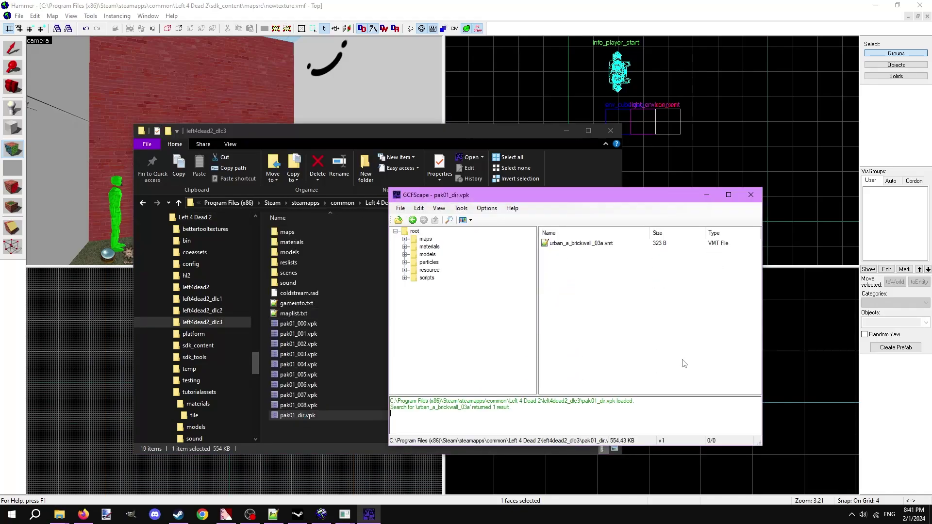
left_click(601, 244)
Copy the $bumpmap and $ssbump lines from urban_a_brickwall_03a.vmt into newtexture.vmt.
double_click(580, 243)
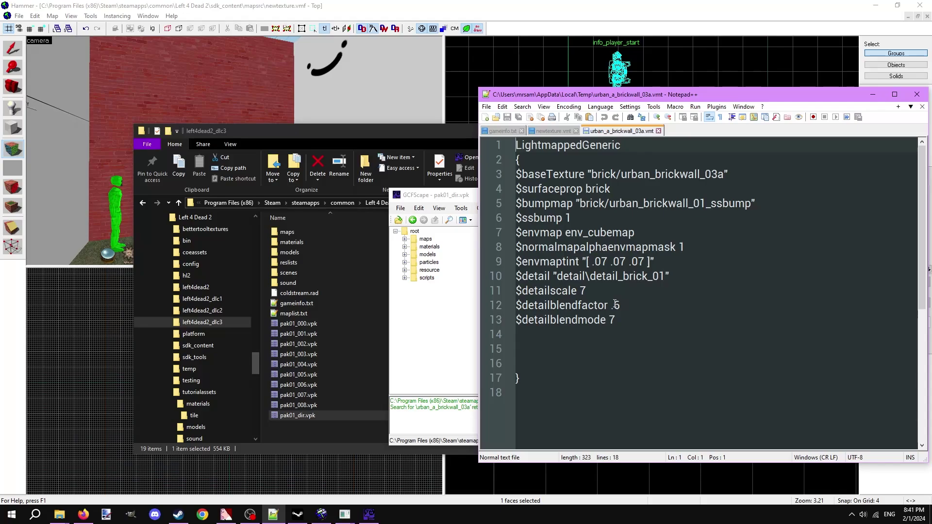
left_click_drag(516, 203, 572, 218)
key("ctrl+c")
left_click(553, 131)
left_click(638, 189)
key("Return")
key("ctrl+v")
Indent the $ssbump line, save, and re-paste the four detail lines beneath the bump map lines.
left_click(516, 218)
key("Tab")
key("End")
key("ctrl+s")
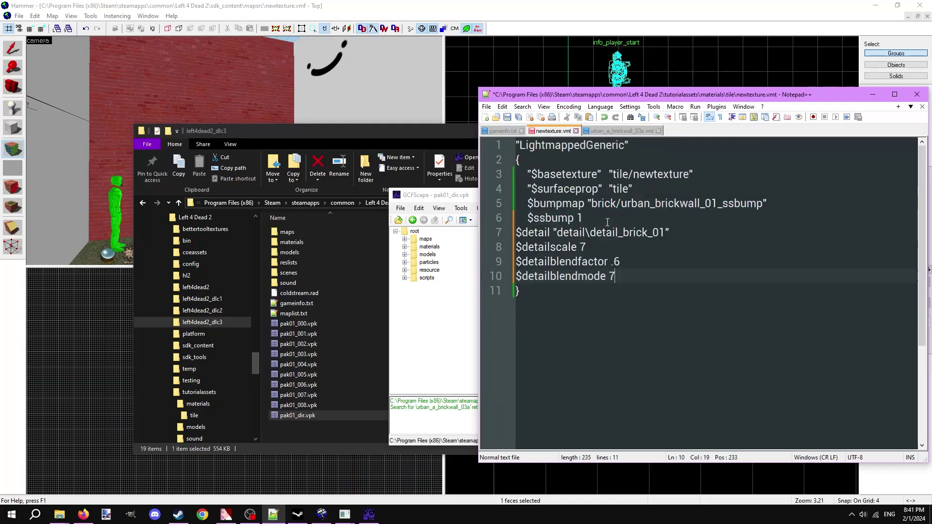
left_click(517, 233, "shift")
key("BackSpace")
key("ctrl+v")
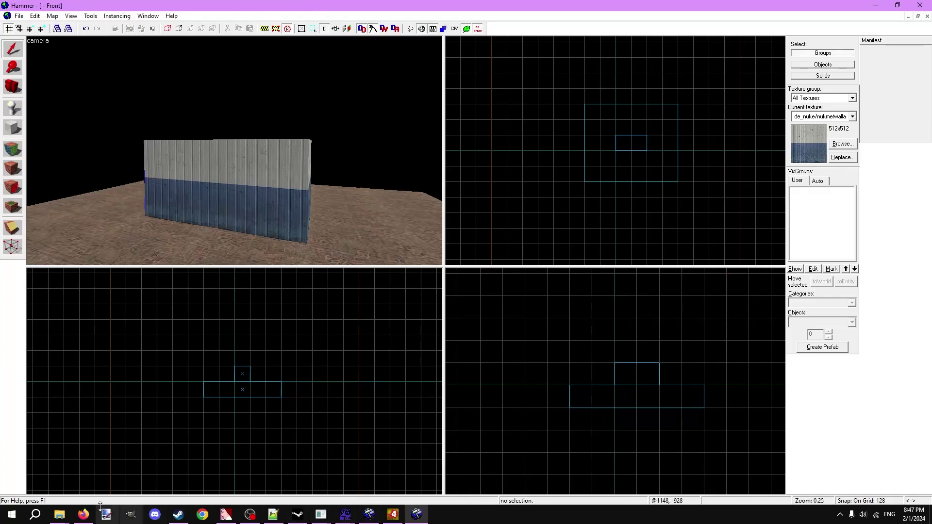
Bring up GCFScape's nukmetwalla search results from the cstrike_pak_dir.vpk archive.
mouse_move(60, 514)
left_click(214, 466)
left_click(345, 514)
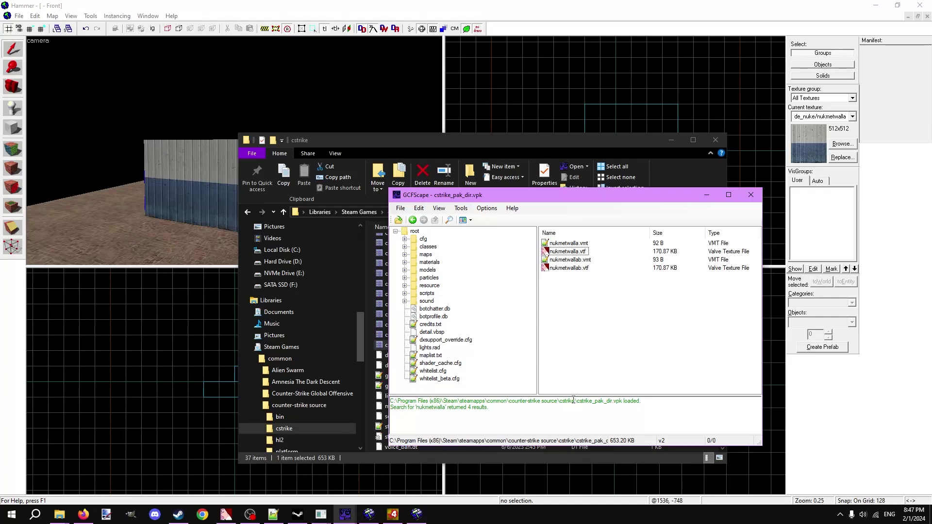
View nukmetwalla.vmt to confirm its de_nuke\ base texture path, then move GCFScape right.
double_click(558, 243)
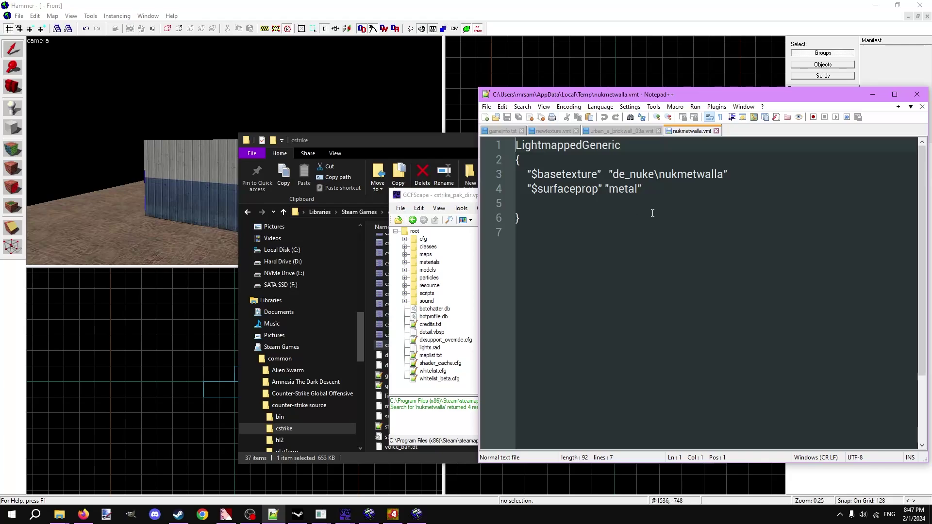
left_click_drag(614, 176, 658, 176)
left_click(710, 193)
left_click(915, 96)
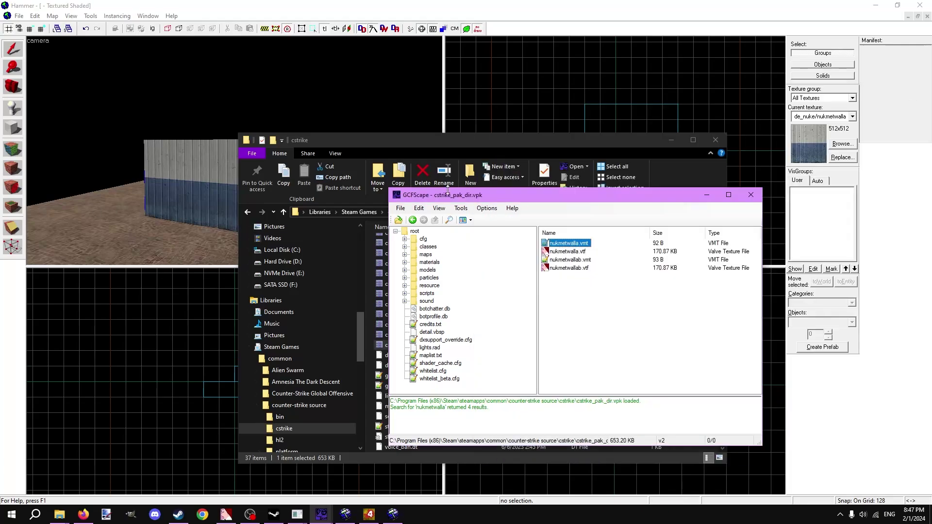
left_click_drag(447, 193, 607, 191)
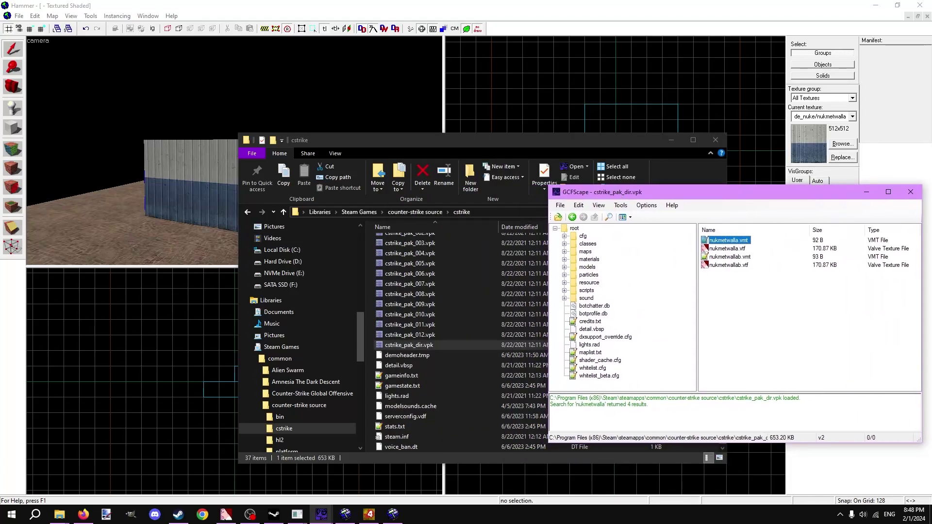
Create and open a de_nuke folder inside tutorialassets\materials.
key("alt+Tab")
left_click_drag(229, 124, 268, 124)
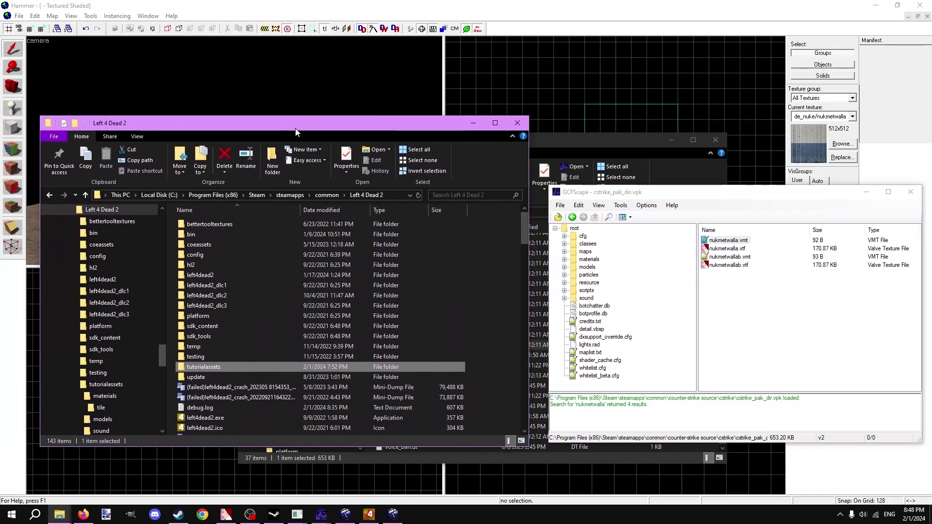
double_click(207, 368)
left_click(216, 225)
double_click(217, 225)
key("ctrl+shift+n")
type("de_")
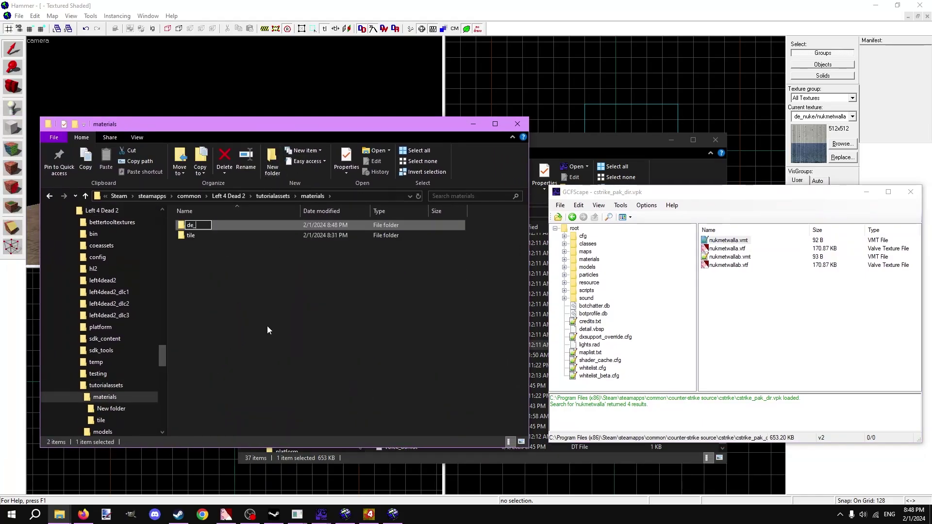
type("nuke")
key("Return")
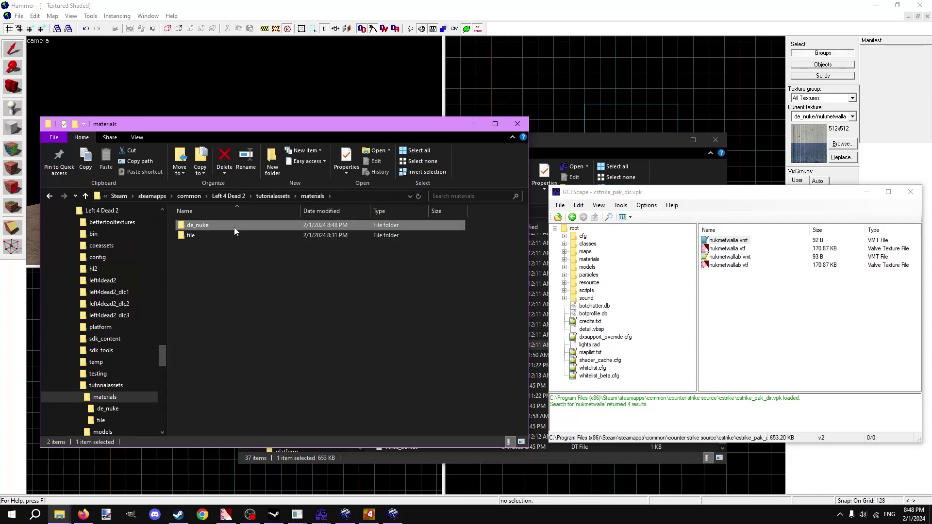
double_click(234, 226)
Extract nukmetwalla.vmt and nukmetwalla.vtf from GCFScape into the de_nuke folder.
left_click(726, 298)
left_click(729, 240)
left_click(723, 249, "shift")
left_click_drag(724, 245, 698, 250)
left_click_drag(339, 274, 324, 279)
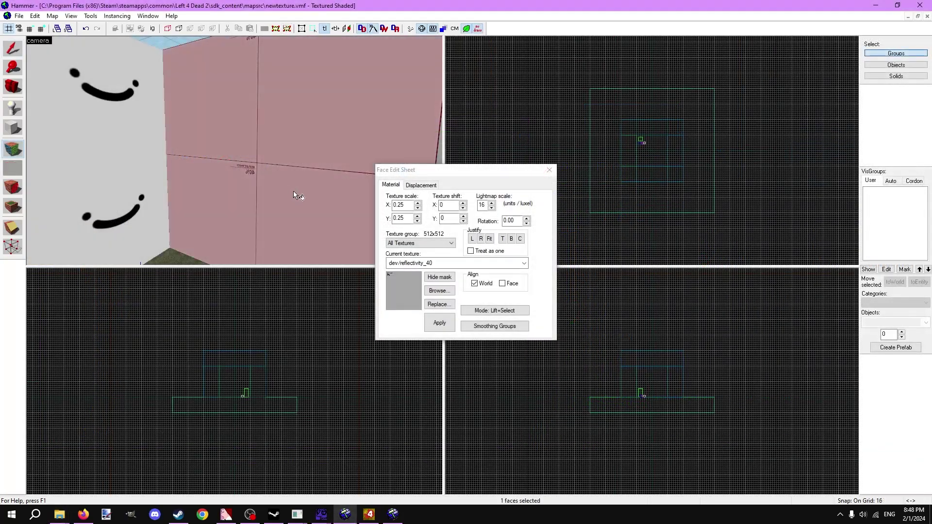
left_click(439, 290)
Filter the texture browser for 'nukmet' and apply de_nuke/nukmetwalla to the wall face.
type("nukmet")
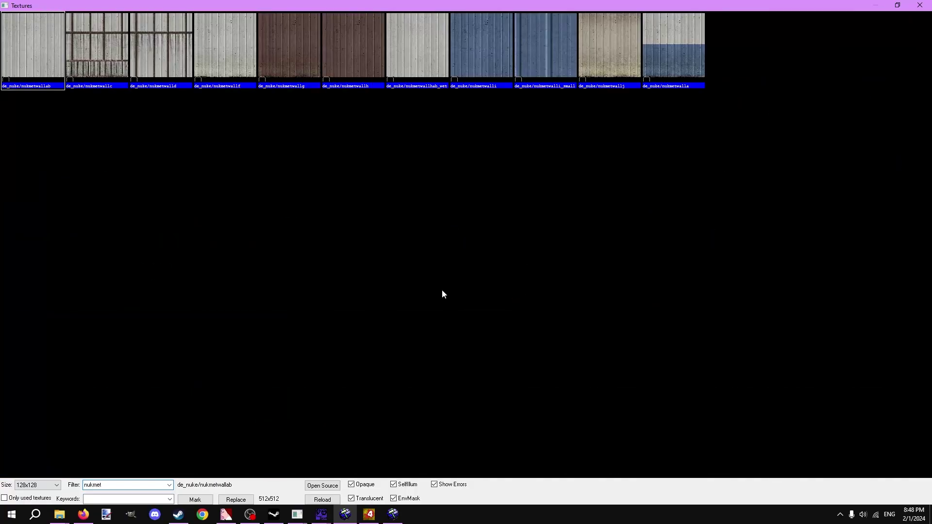
double_click(672, 81)
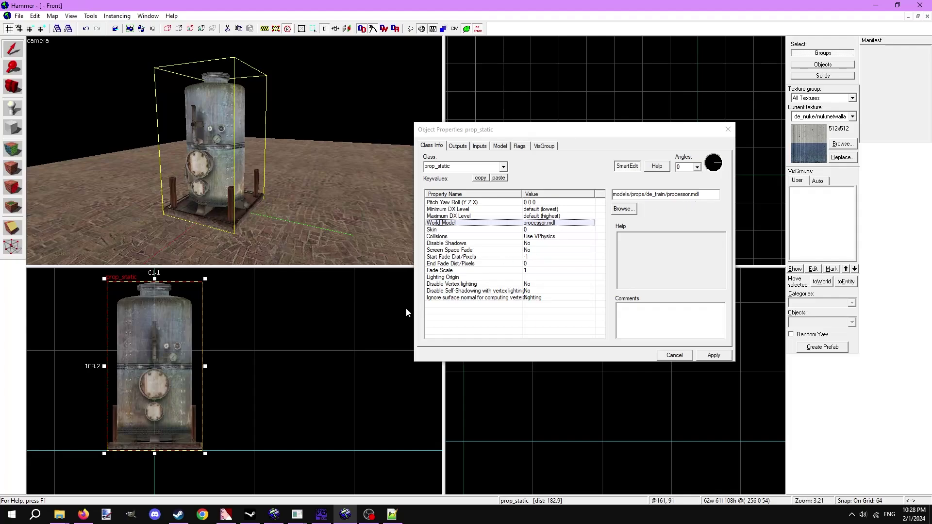
Search the Counter-Strike archive for 'processor'.
left_click(321, 515)
key("ctrl+f")
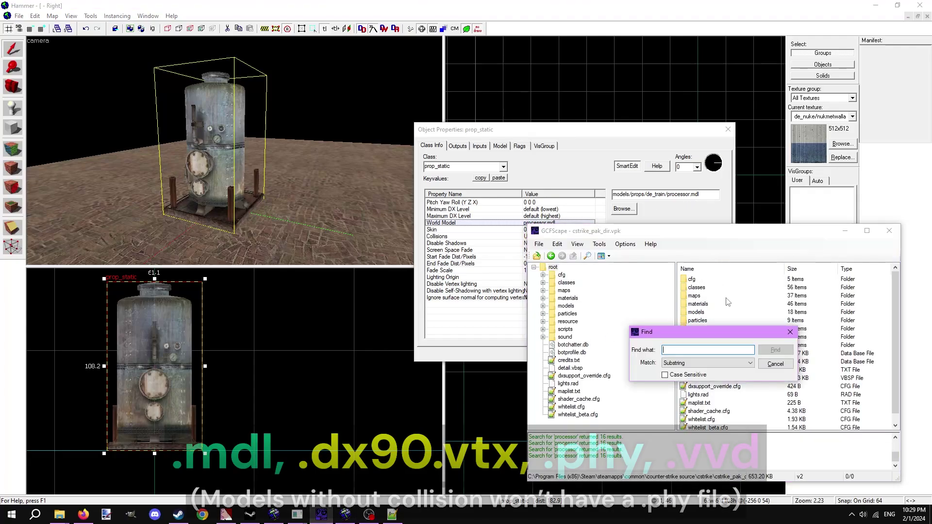
type("processor")
key("Return")
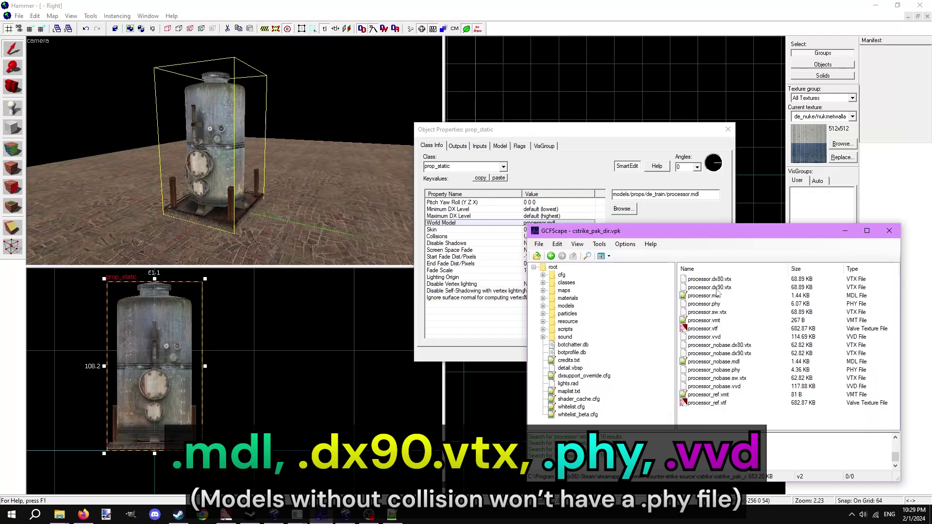
Multi-select processor.dx90.vtx, processor.mdl, processor.phy and processor.vvd.
left_click(716, 289)
left_click(720, 296, "ctrl")
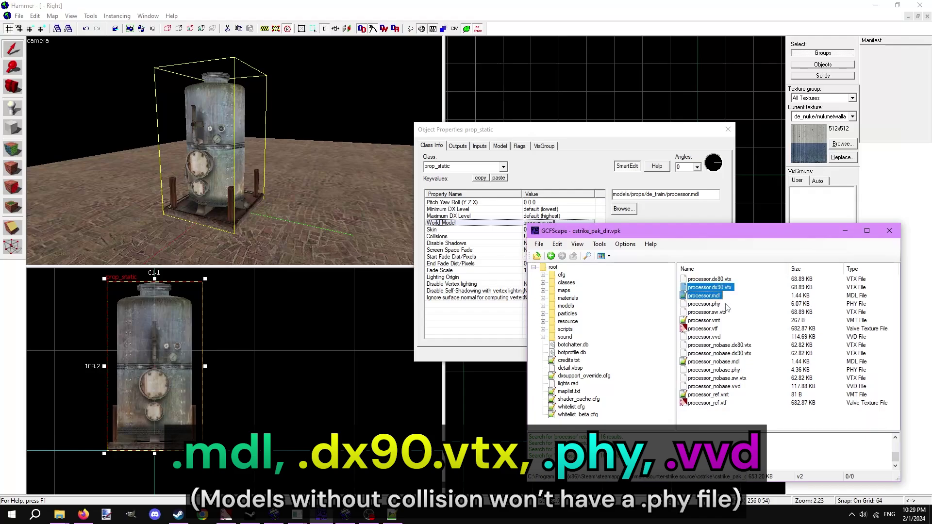
left_click(721, 304, "ctrl")
left_click(718, 337, "ctrl")
Place the Explorer window beside GCFScape and create a props folder in tutorialassets\models.
key("alt+Tab")
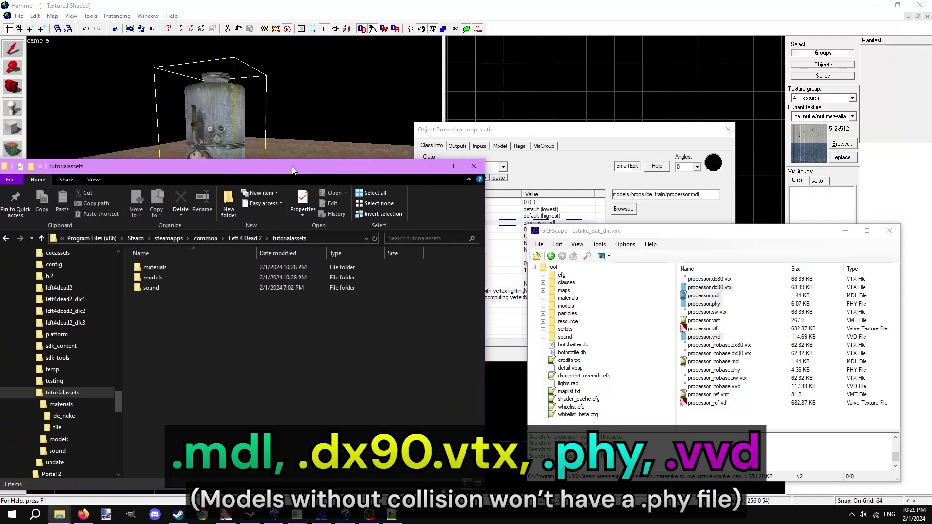
left_click_drag(299, 167, 327, 167)
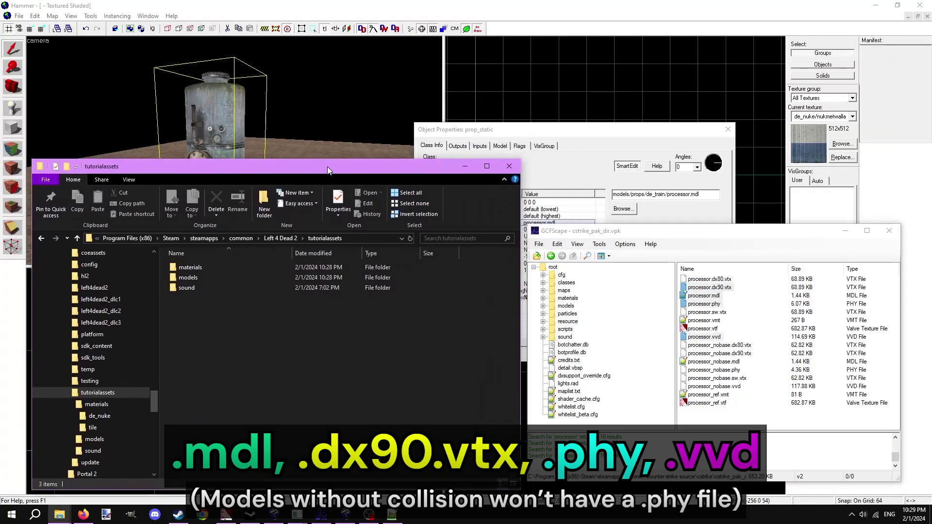
double_click(195, 278)
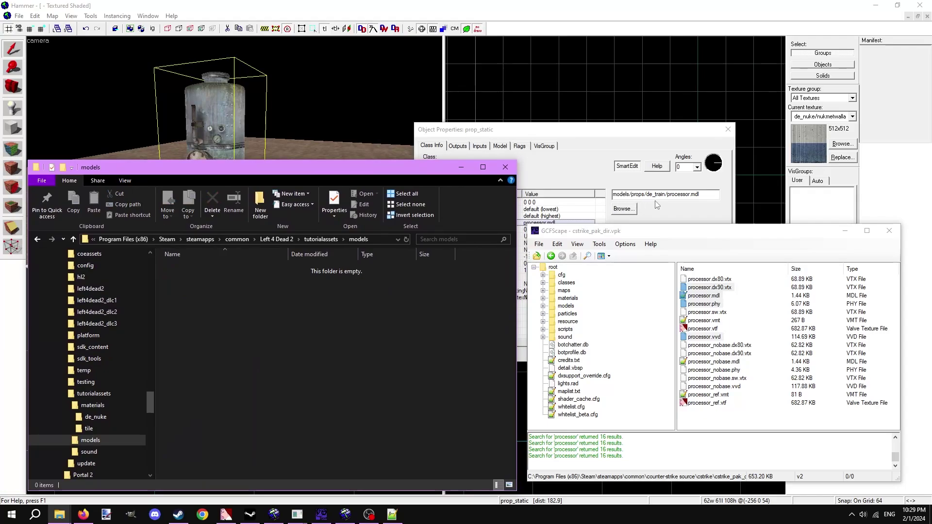
left_click(258, 213)
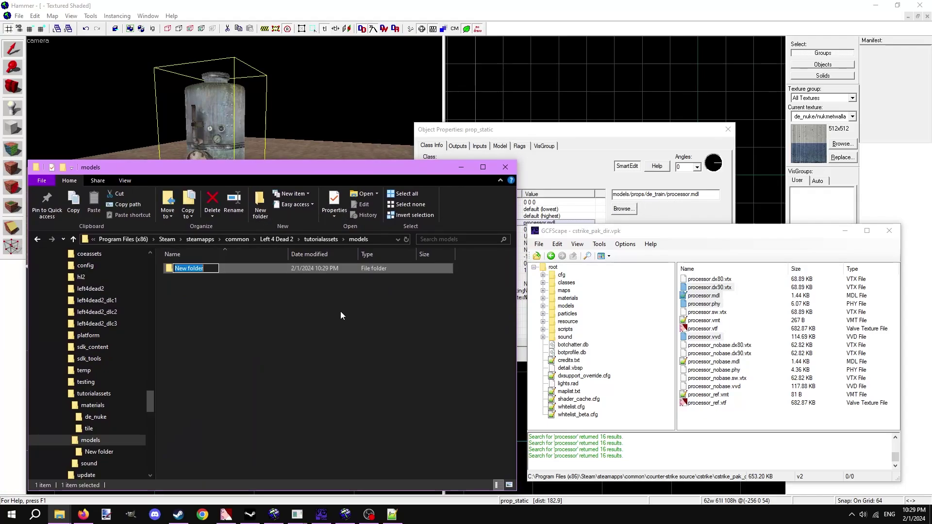
type("props")
key("Return")
double_click(238, 266)
Create de_train inside props and copy the four processor model files into it.
left_click(253, 219)
type("de_train")
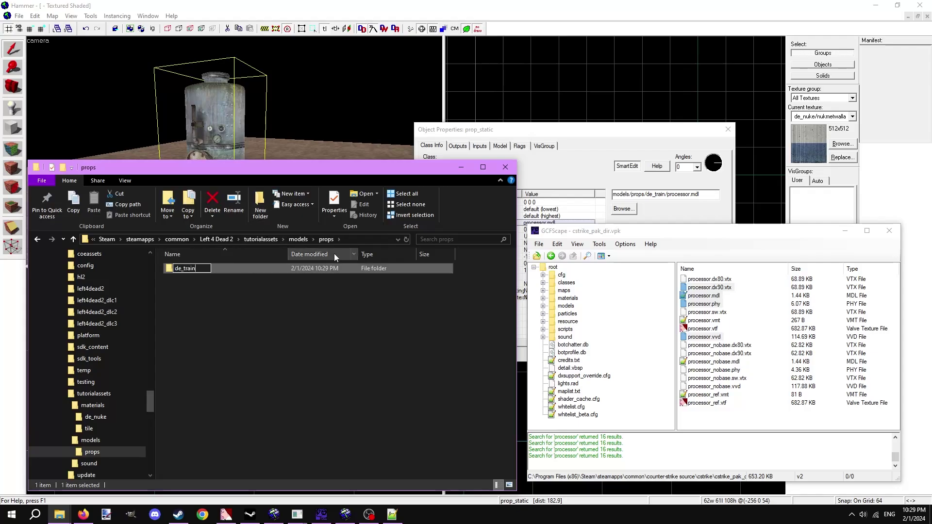
key("Return")
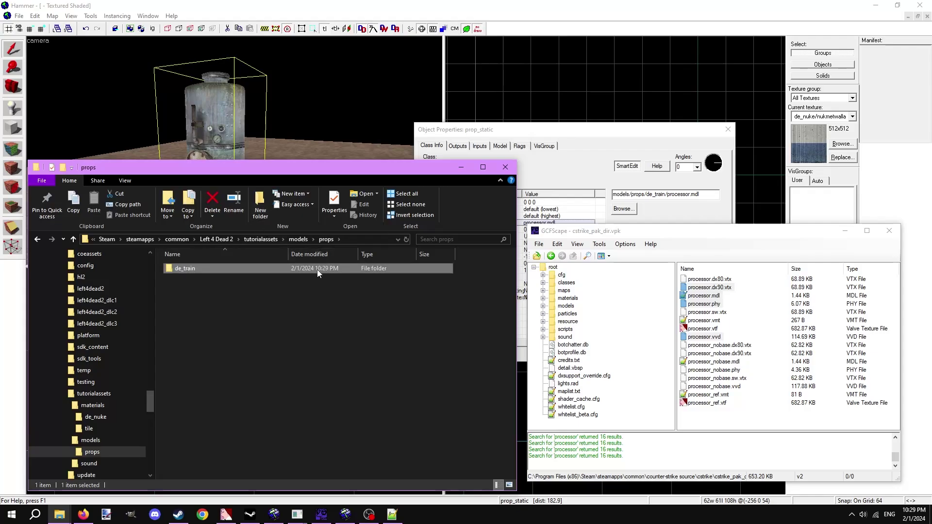
double_click(317, 270)
left_click_drag(710, 301, 296, 322)
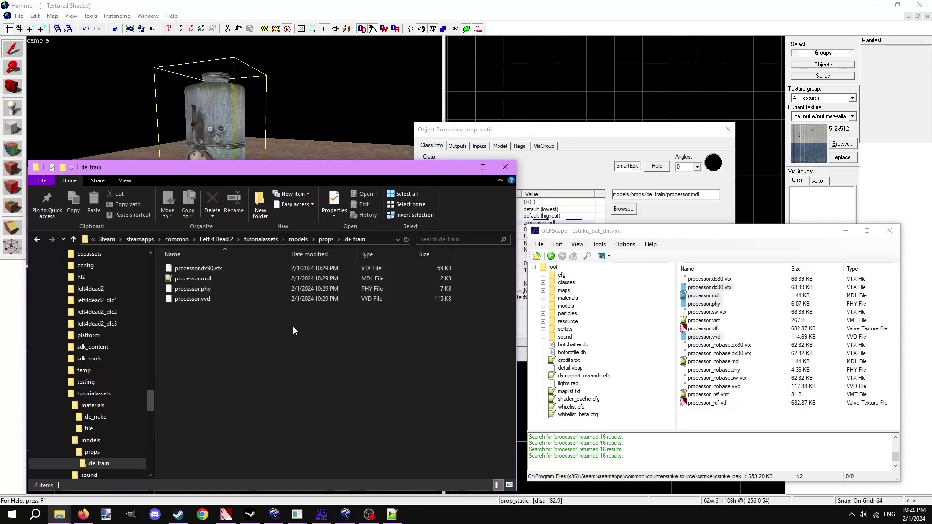
Open processor.mdl in Notepad++ and read its internal model path near the end.
right_click(223, 280)
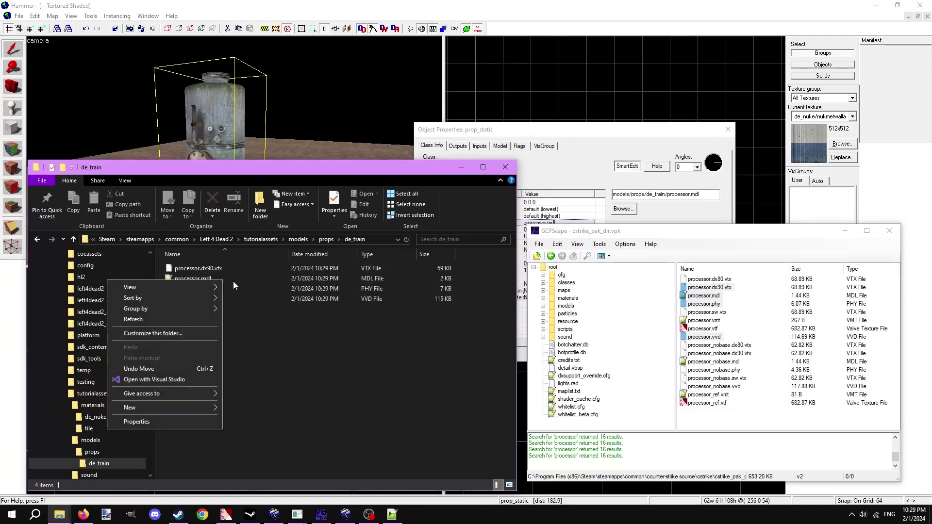
right_click(233, 281)
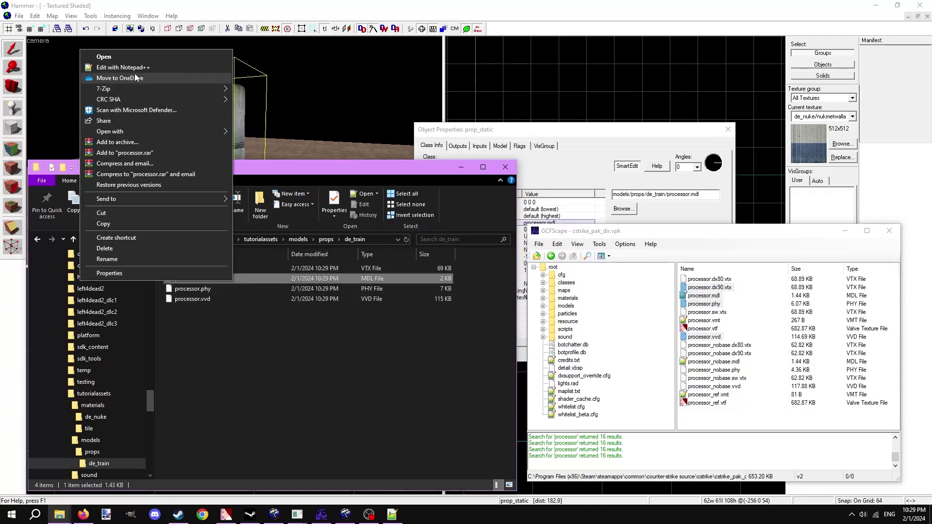
left_click(132, 68)
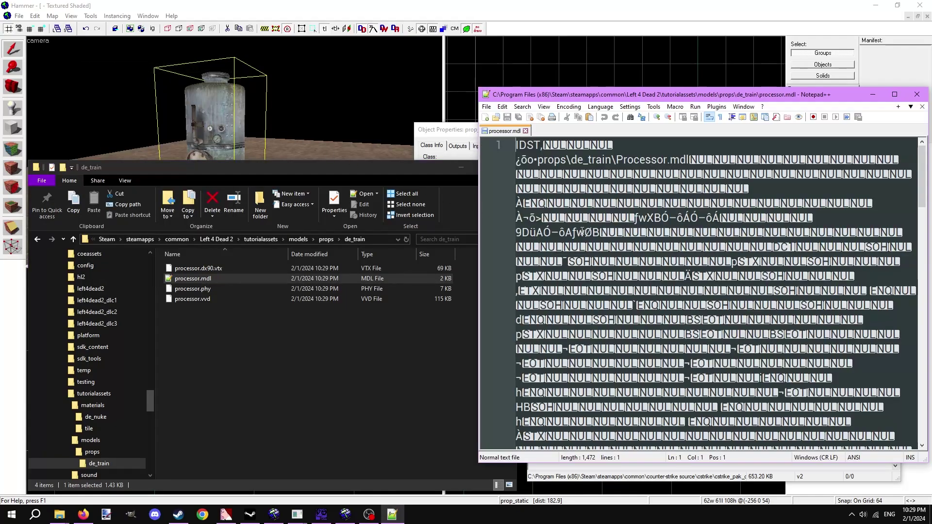
scroll(669, 240, "down", 10)
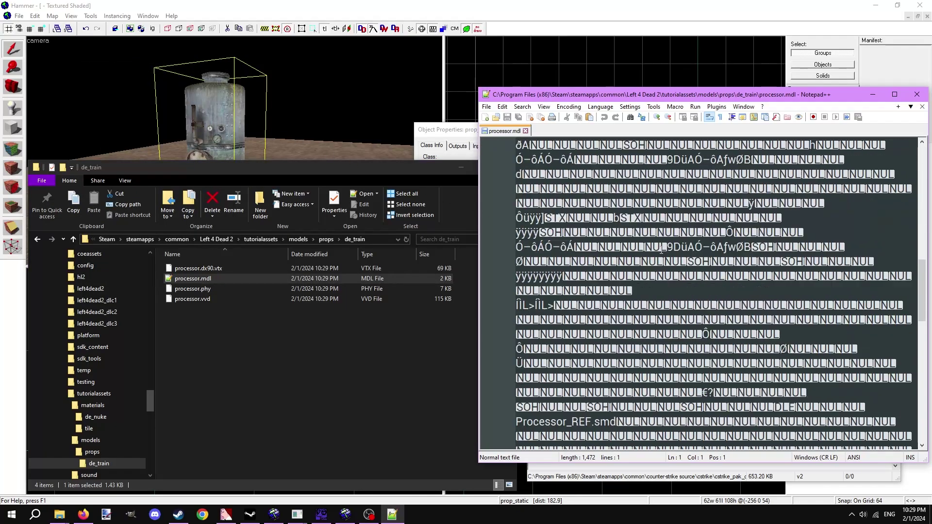
double_click(739, 333)
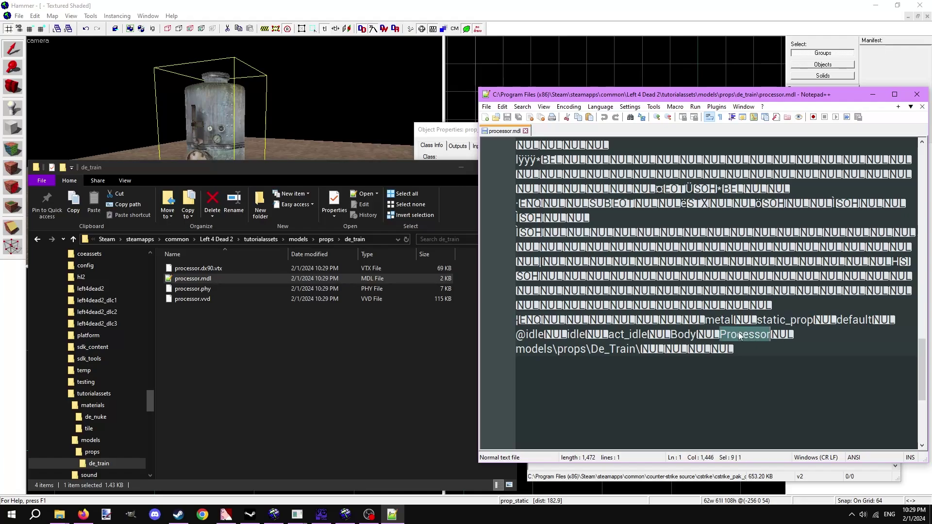
left_click(775, 343)
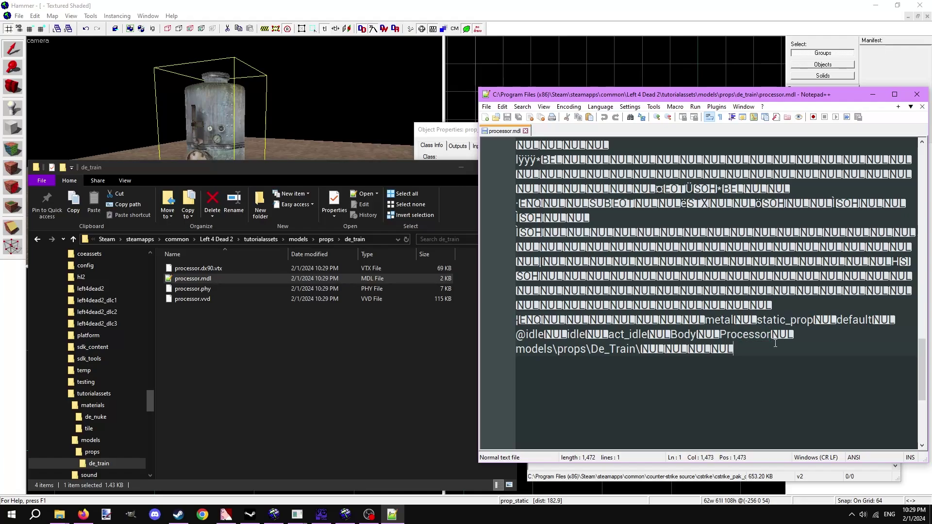
left_click(872, 95)
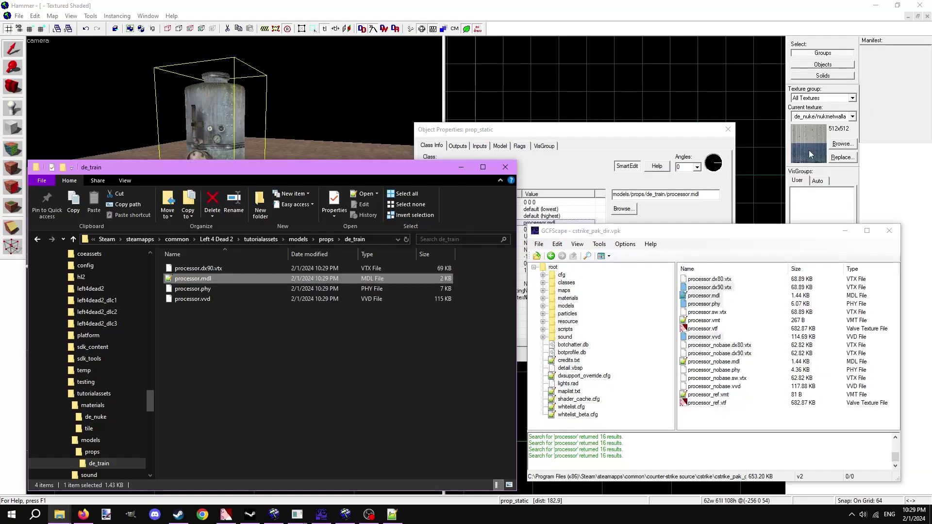
Open processor.vmt and review its base texture and envmapmask processor_ref paths.
left_click(714, 322)
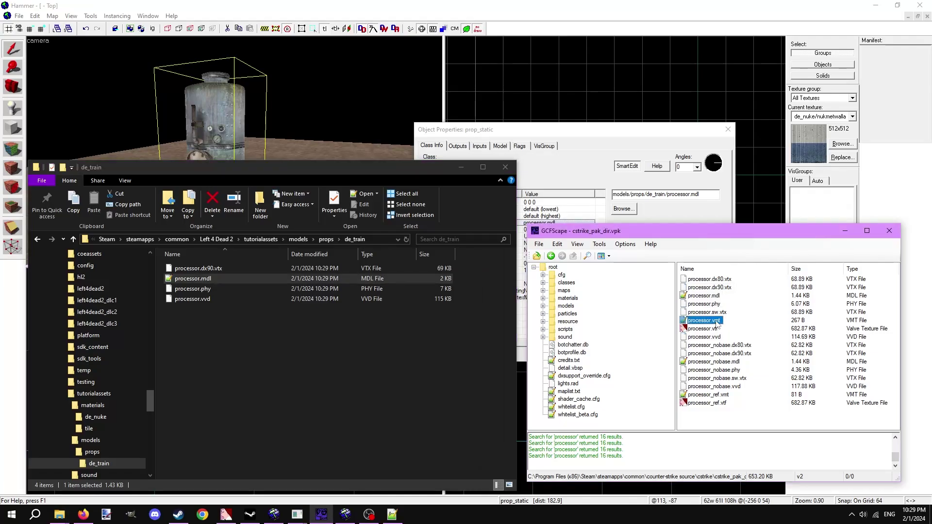
double_click(717, 324)
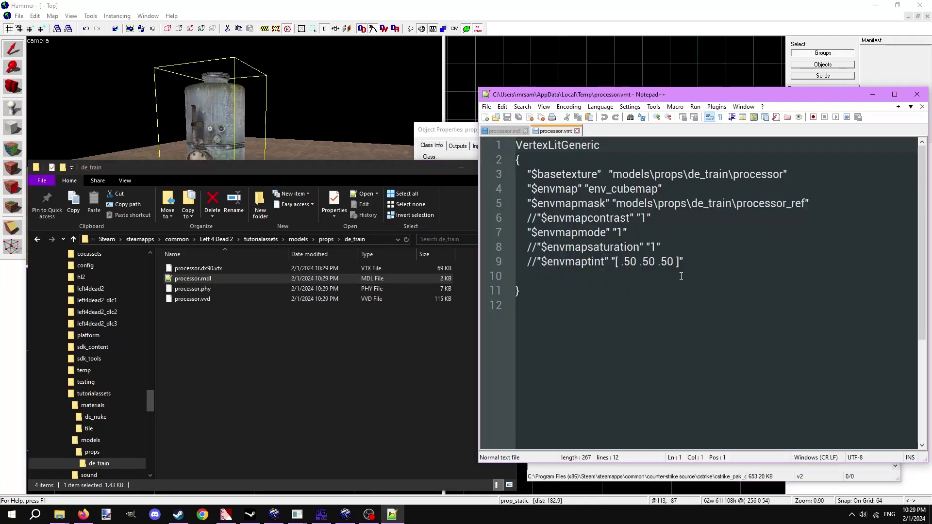
left_click_drag(612, 175, 783, 180)
left_click(702, 203)
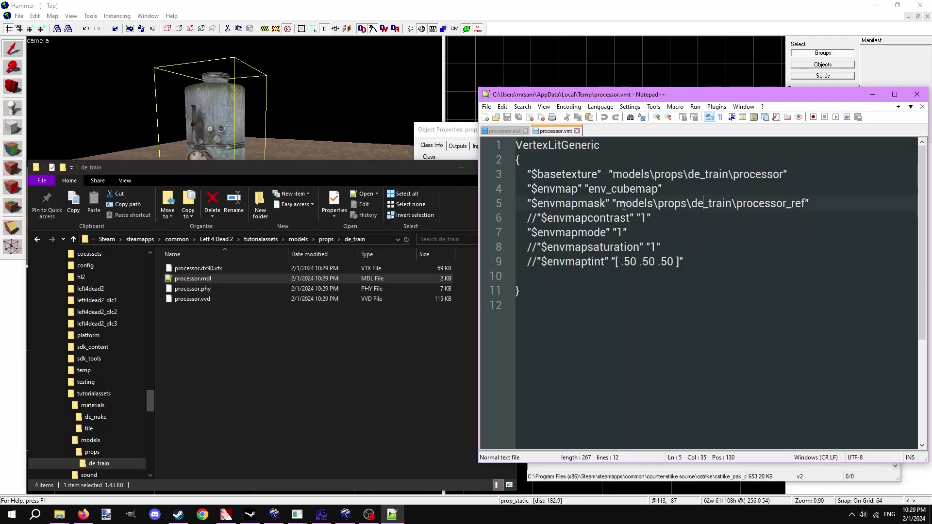
left_click_drag(616, 204, 807, 208)
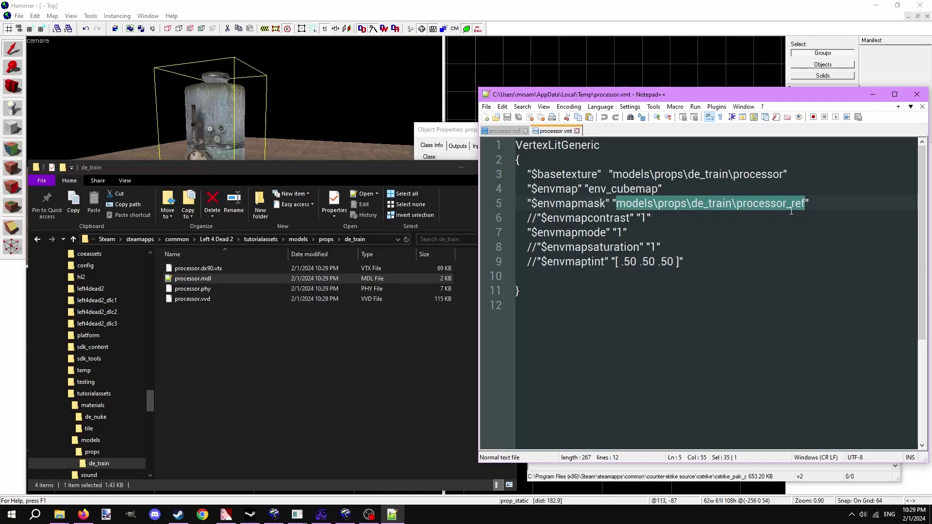
left_click(817, 209)
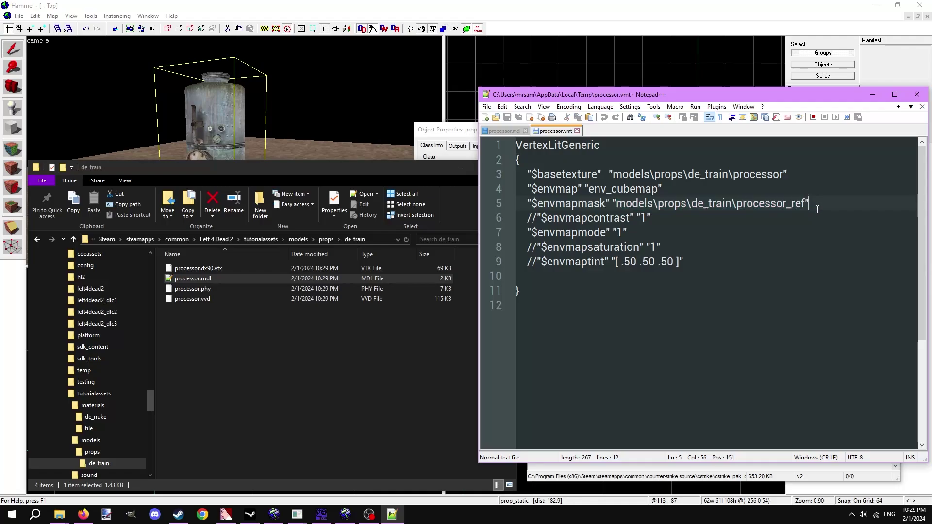
Create a models folder inside tutorialassets\materials.
left_click(249, 238)
double_click(192, 268)
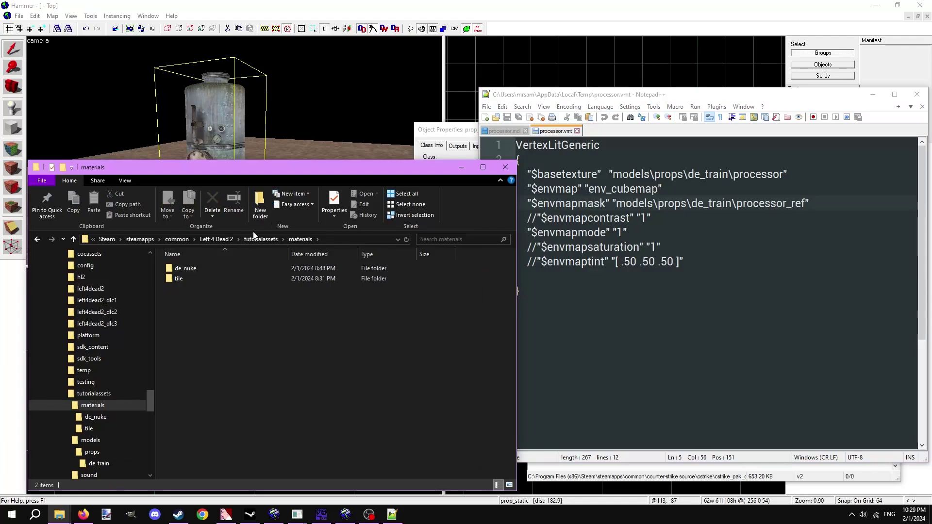
left_click(260, 212)
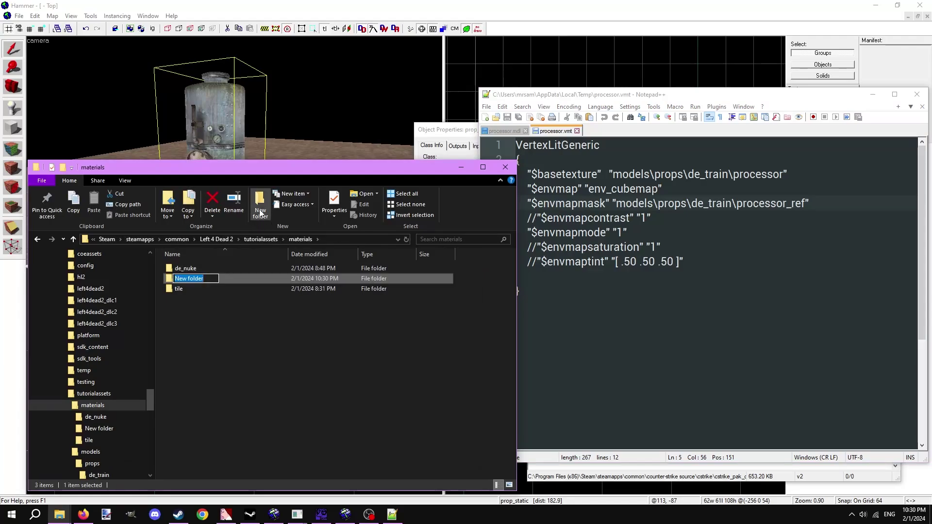
type("models")
key("Return")
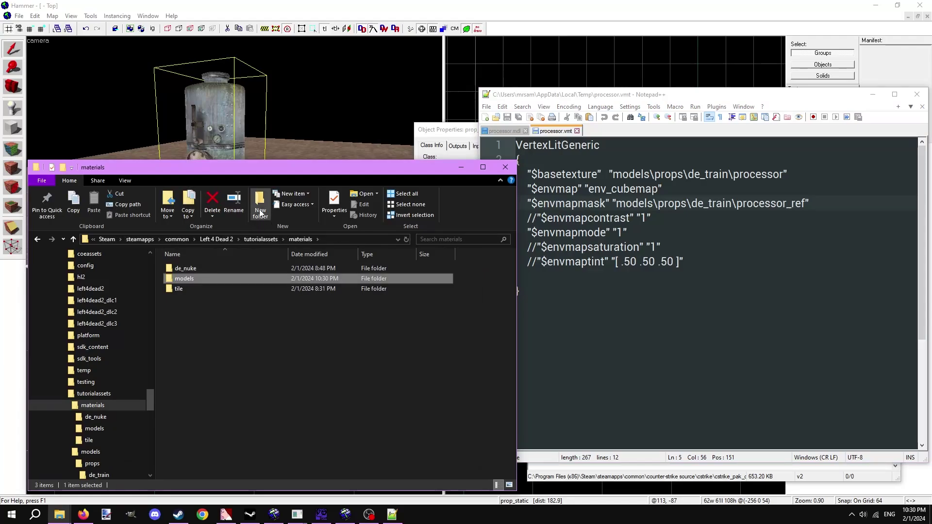
double_click(212, 281)
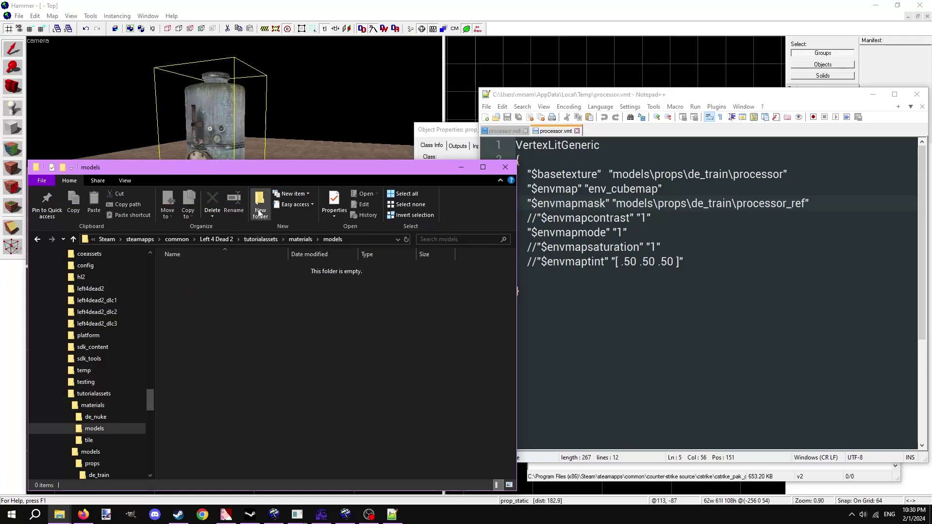
Create props\de_train inside the new materials\models folder and open de_train.
left_click(260, 213)
type("props")
key("Return")
double_click(225, 268)
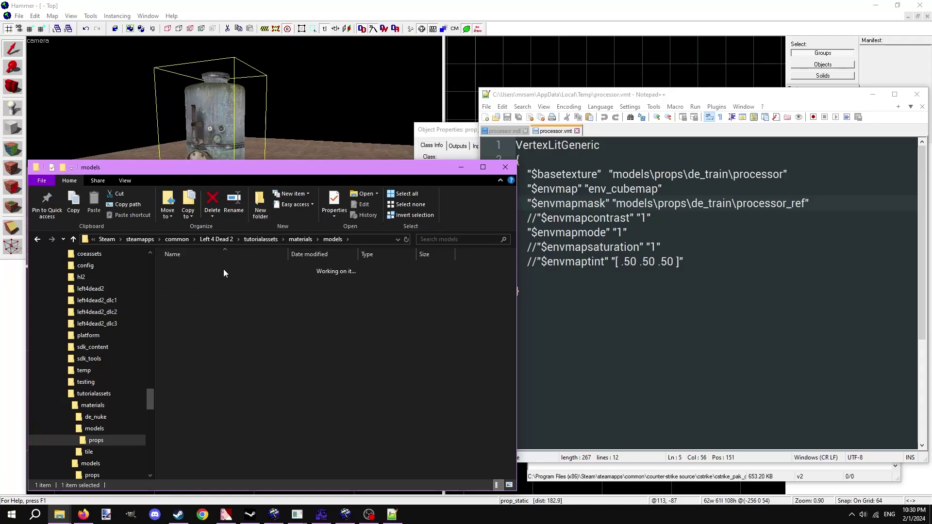
left_click(262, 209)
type("de_train")
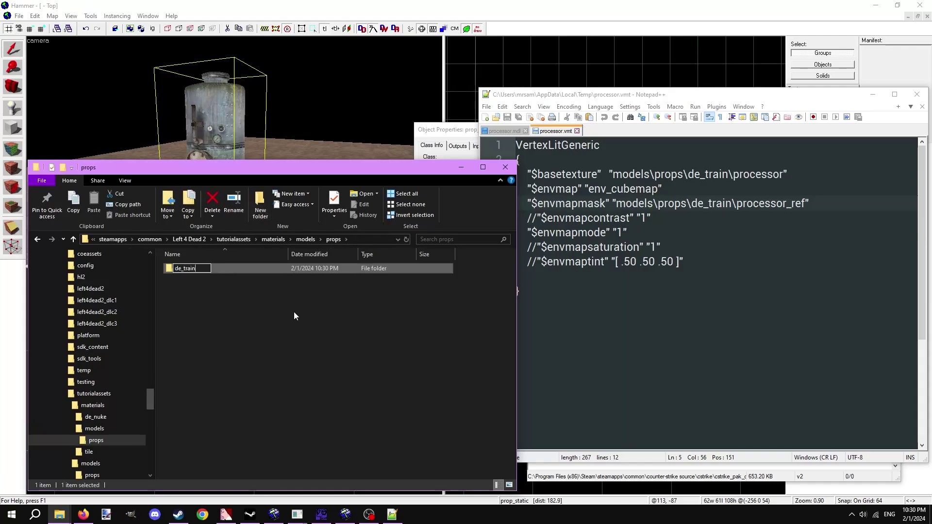
key("Return")
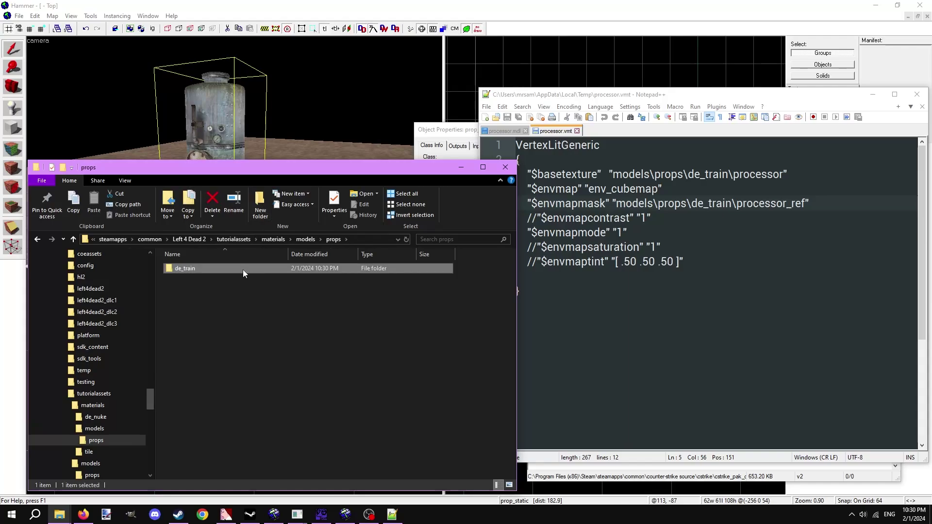
double_click(243, 269)
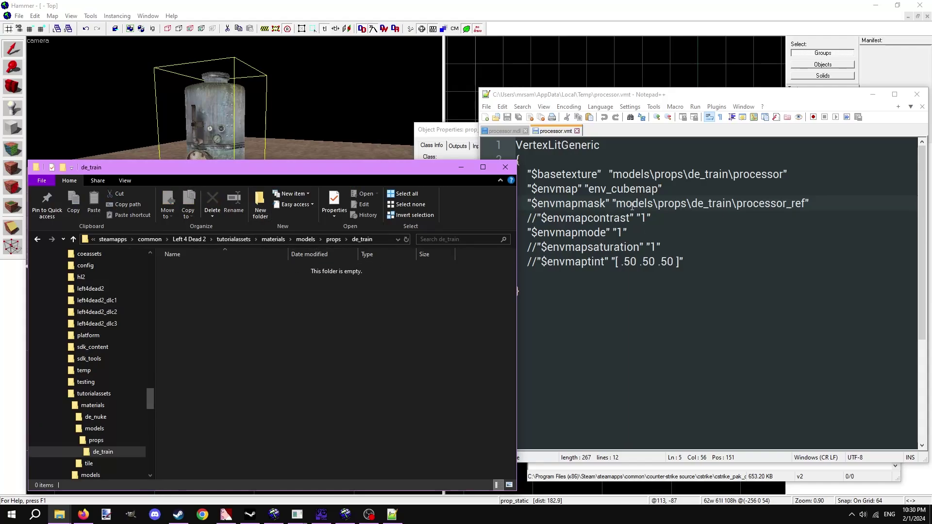
Copy processor.vmt, processor.vtf and processor_ref.vtf from GCFScape into de_train.
left_click(873, 95)
left_click(705, 321)
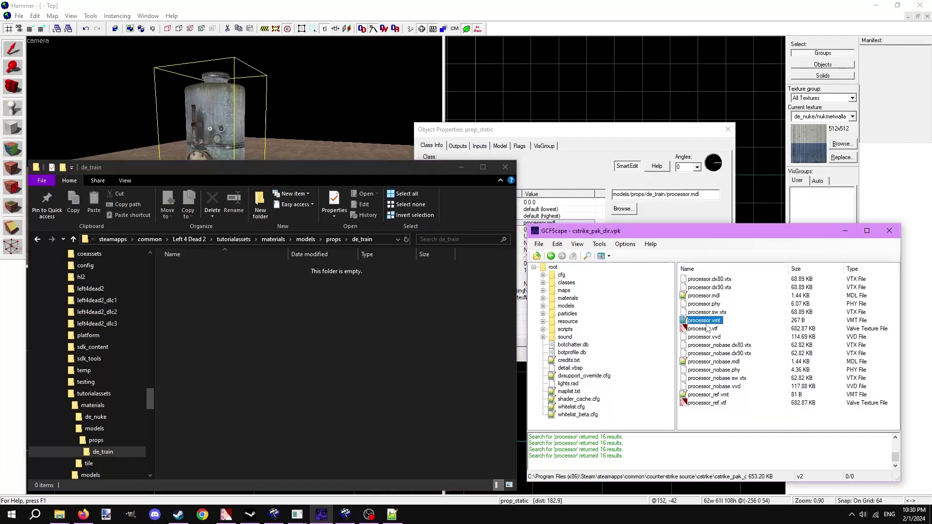
left_click(709, 330, "ctrl")
left_click(719, 403, "ctrl")
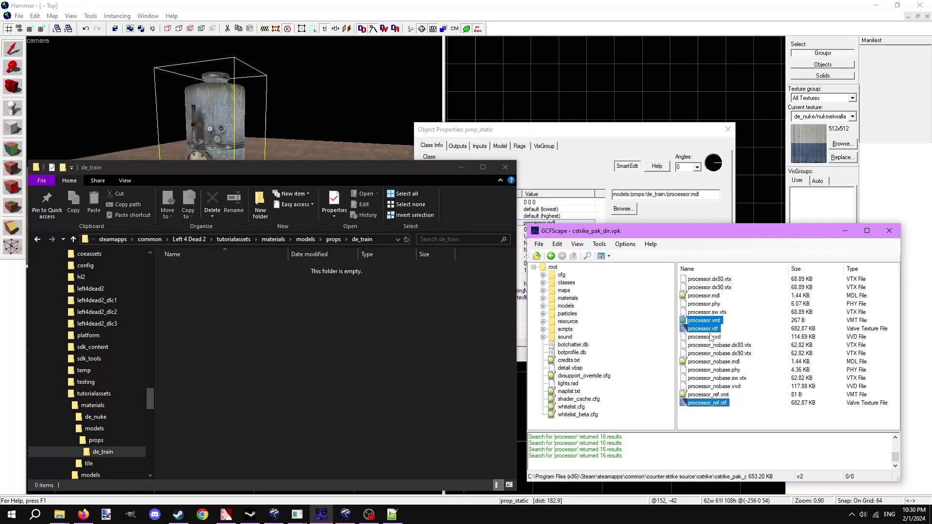
left_click_drag(710, 338, 339, 333)
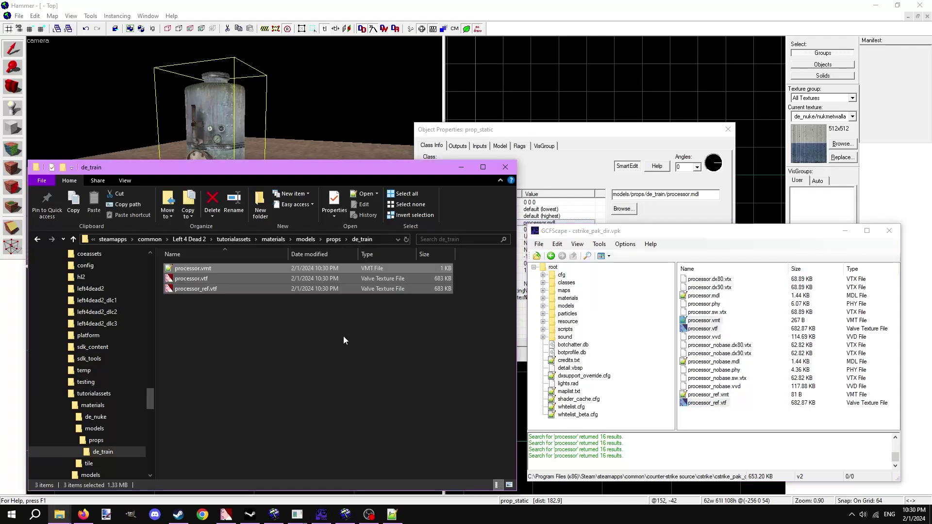
left_click(343, 337)
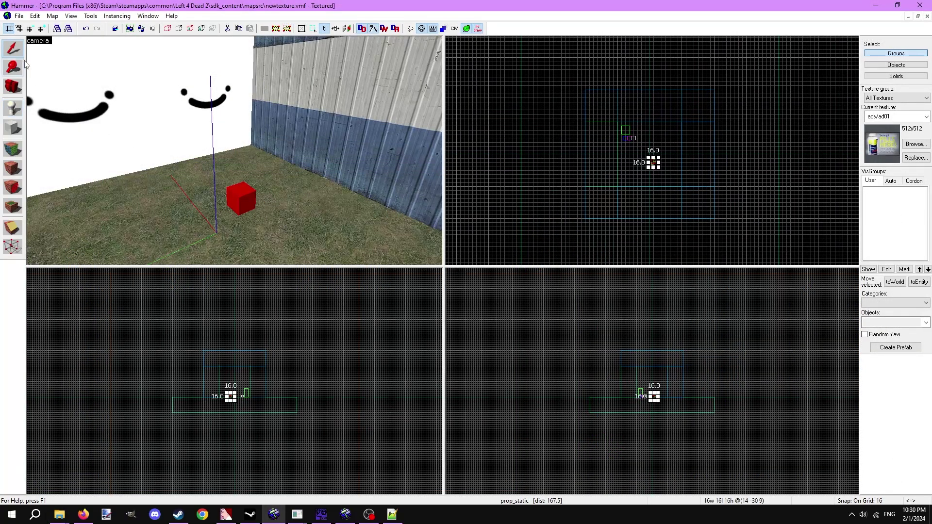
Set the prop_static's World Model to props/de_train/processor.mdl, found by filtering for 'proces'.
double_click(233, 193)
double_click(346, 260)
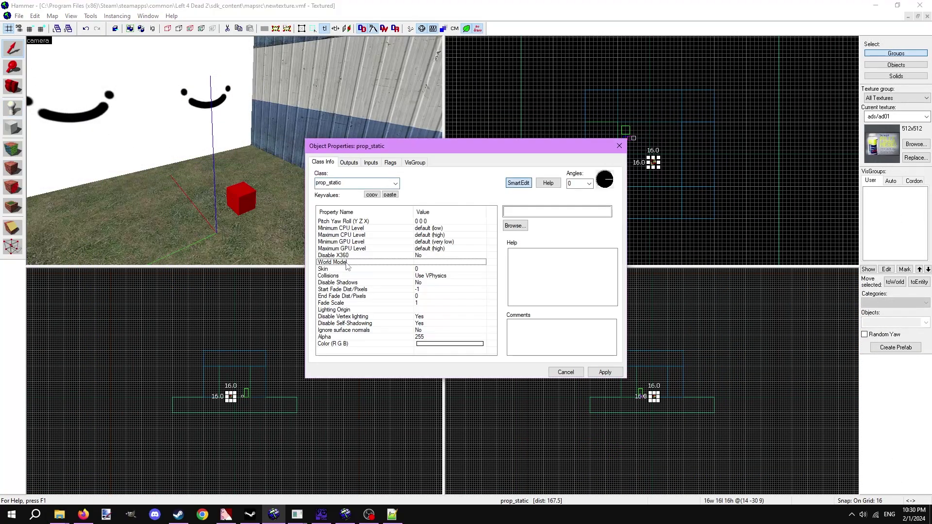
type("processor")
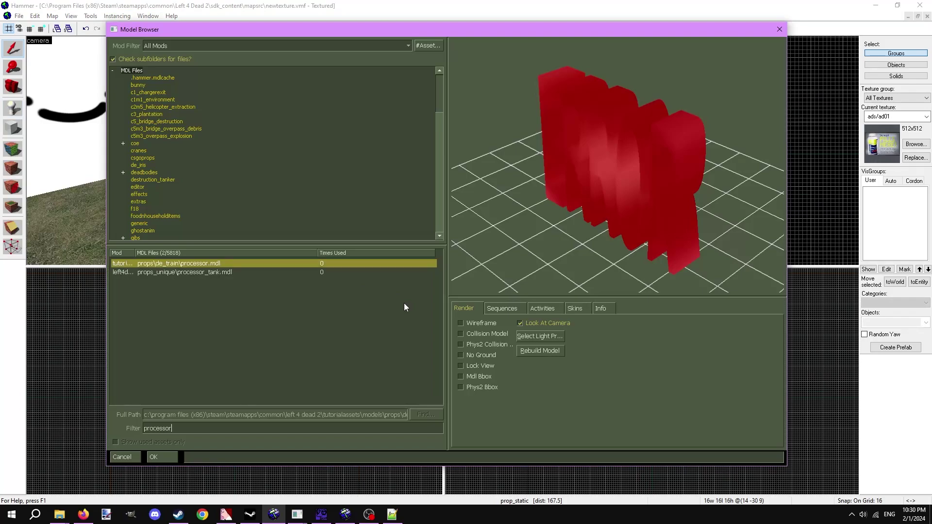
left_click(342, 266)
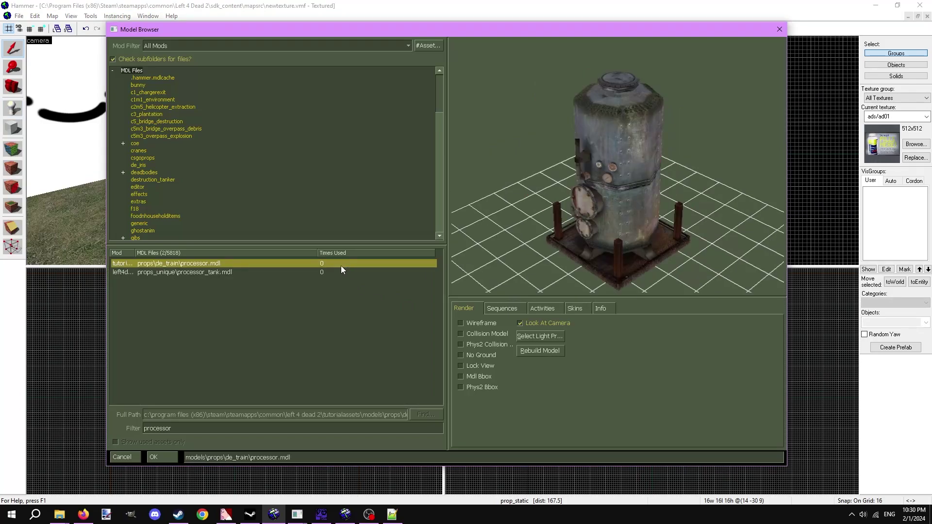
double_click(341, 267)
left_click(602, 372)
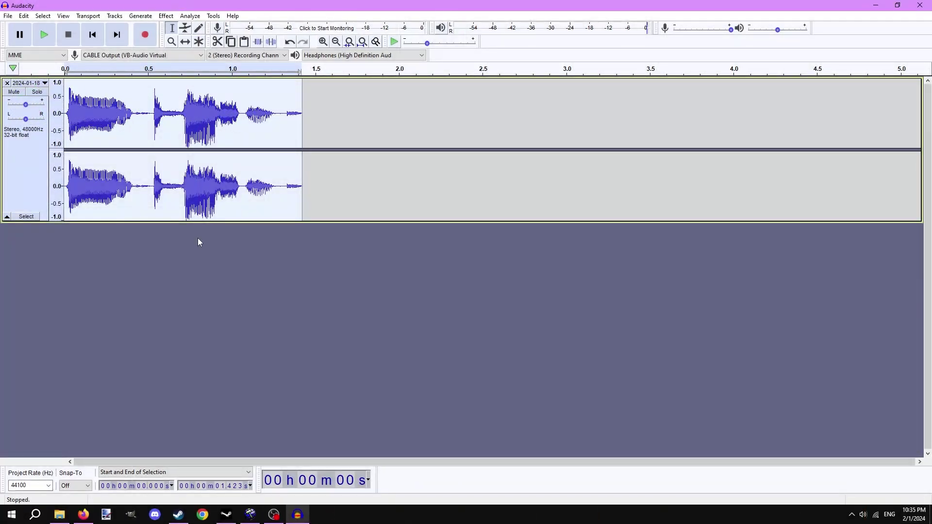
Play the clip, change the project rate from 44100 to 11025 Hz, and replay it.
left_click(45, 32)
left_click(48, 486)
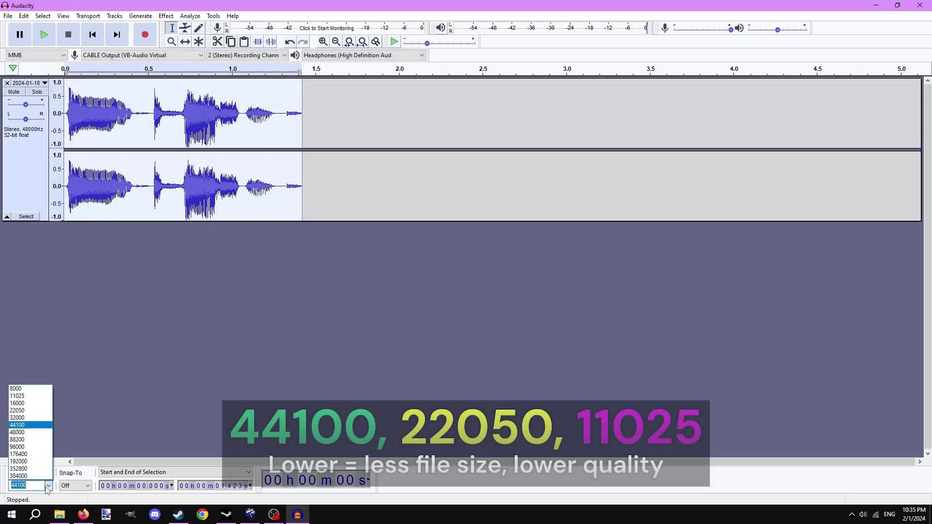
left_click(19, 397)
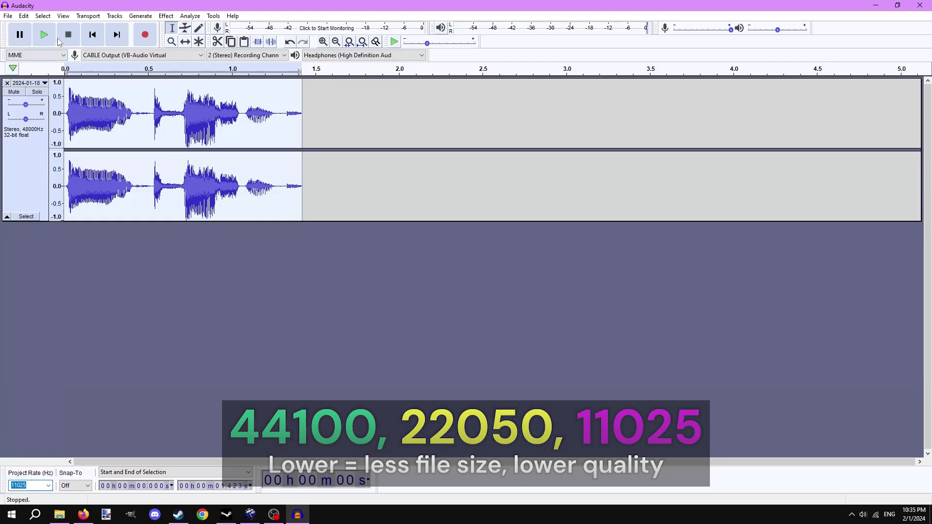
key("space")
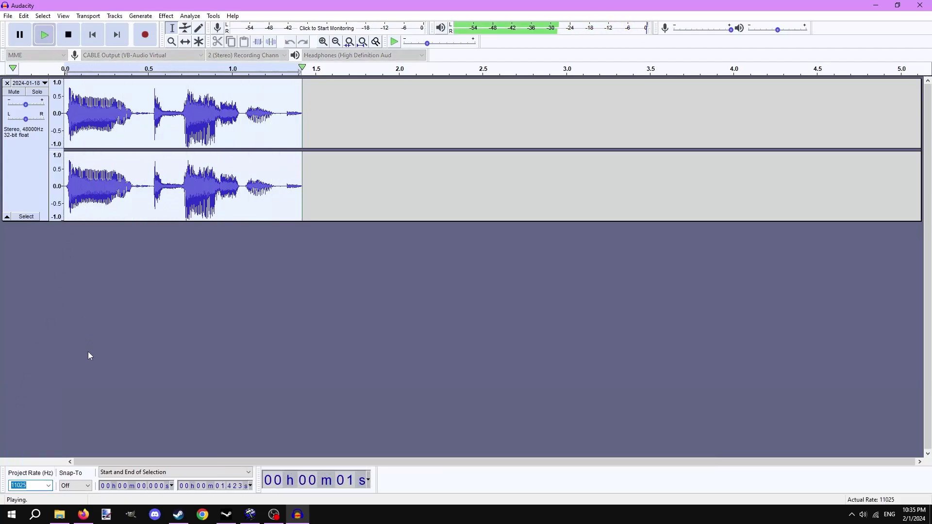
Set the project rate back to 44100 and export as WAV with 16-bit PCM encoding.
left_click(49, 485)
left_click(20, 427)
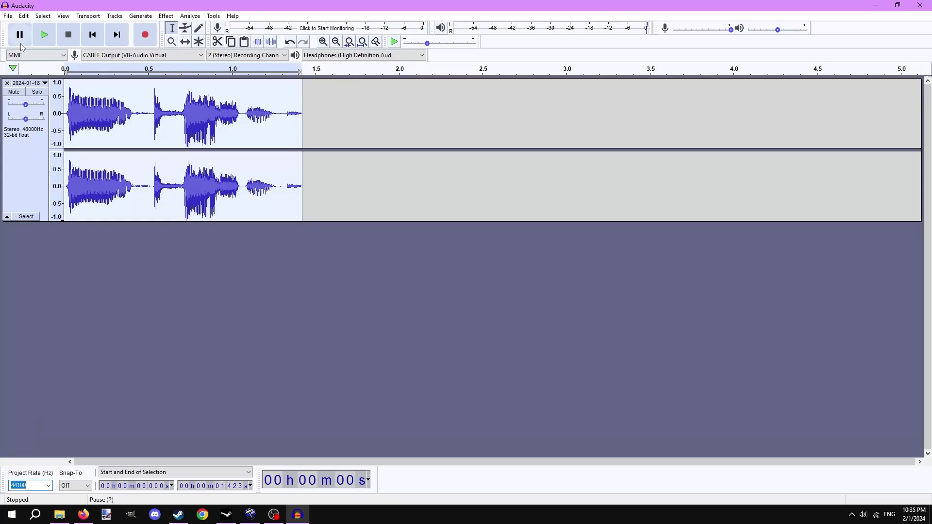
left_click(7, 16)
mouse_move(58, 87)
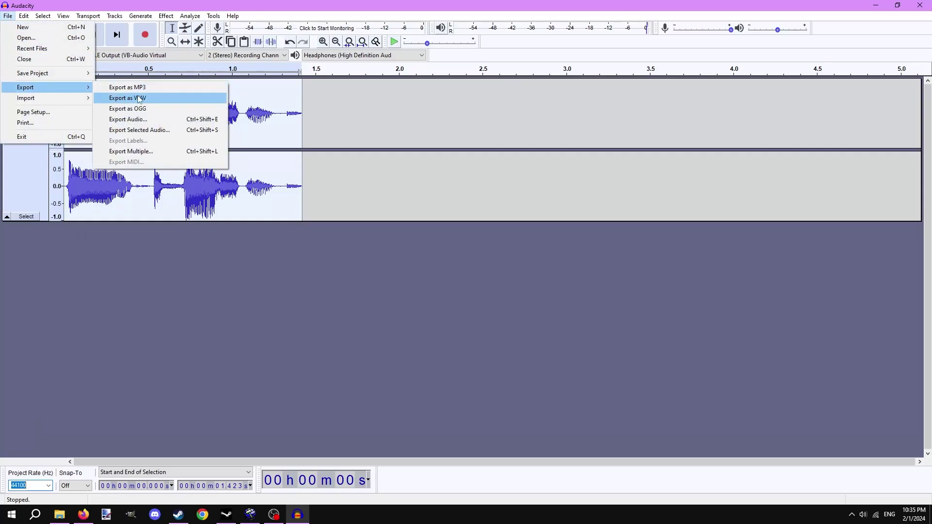
left_click(139, 100)
left_click(151, 257)
left_click(143, 262)
Save fantastic.wav to the Desktop, accept the metadata, and open the tutorialassets sound folder.
left_click(28, 100)
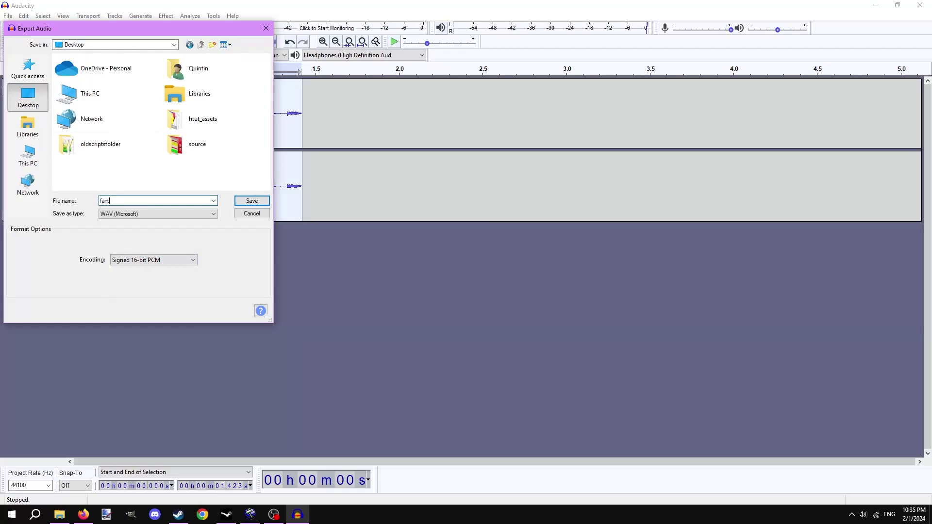
left_click(251, 201)
left_click(503, 334)
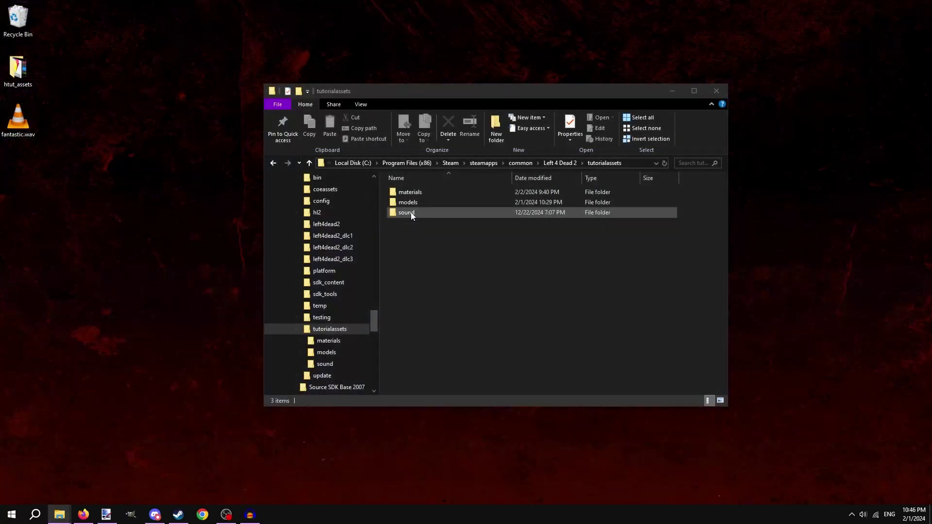
double_click(407, 213)
Move fantastic.wav into the sound folder and create a new folder named 'fantastic'.
left_click_drag(18, 119, 429, 231)
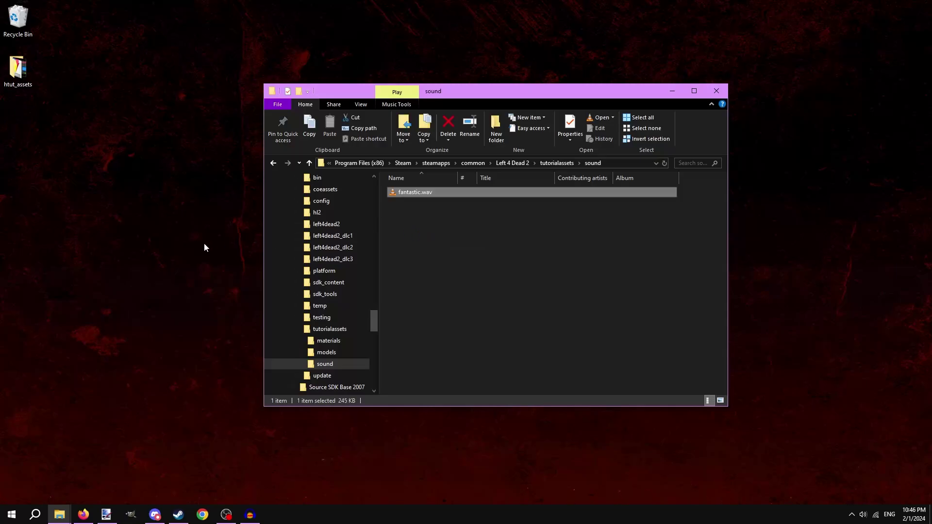
left_click(480, 250)
left_click(499, 135)
type("fant")
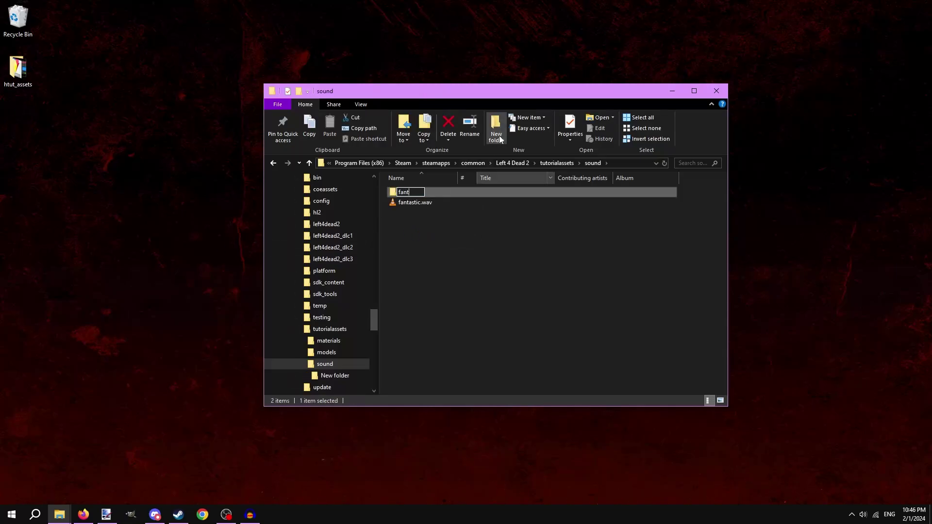
type("astic")
key("Return")
Move fantastic.wav into the fantastic folder and open it.
left_click(418, 203)
left_click_drag(417, 203, 415, 193)
double_click(414, 193)
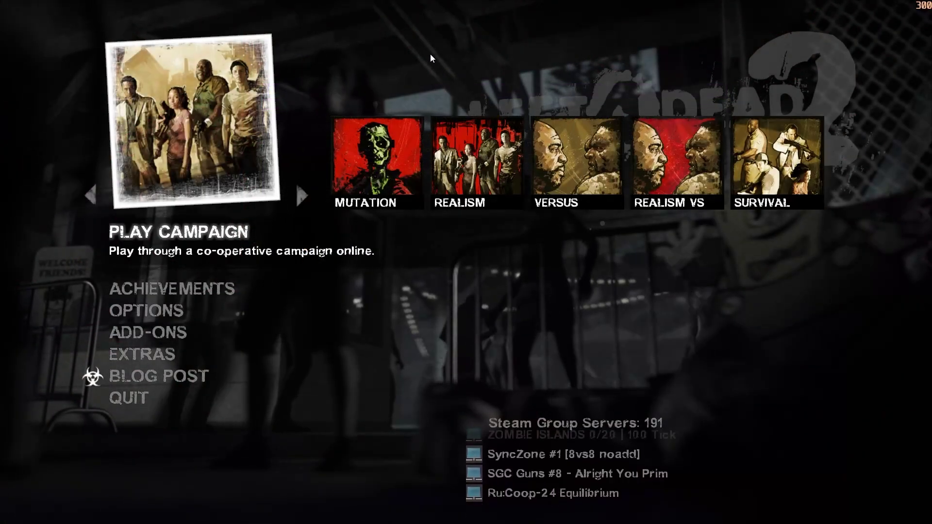
In the game console, autocomplete the sound-cache command and copy the tutorialassets folder path.
key("grave")
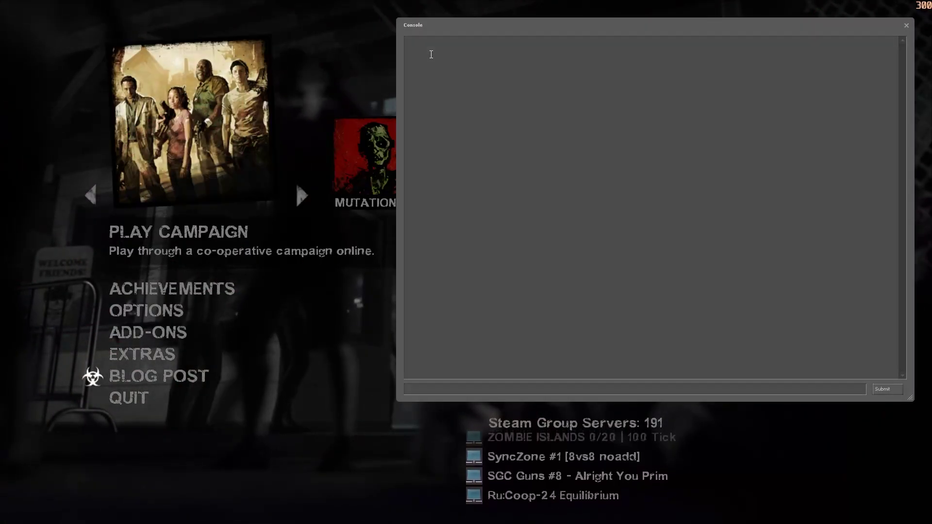
type("snd_buildsoundcachefordirectory")
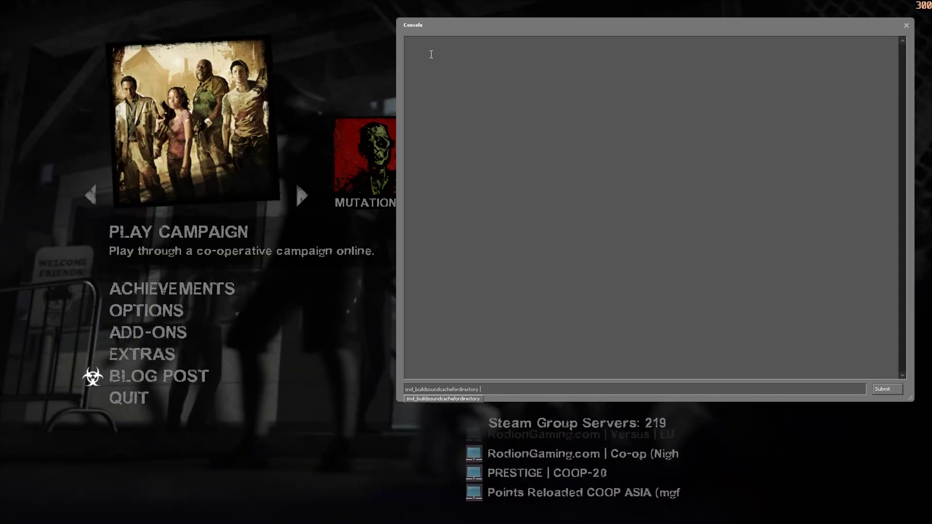
key("Tab")
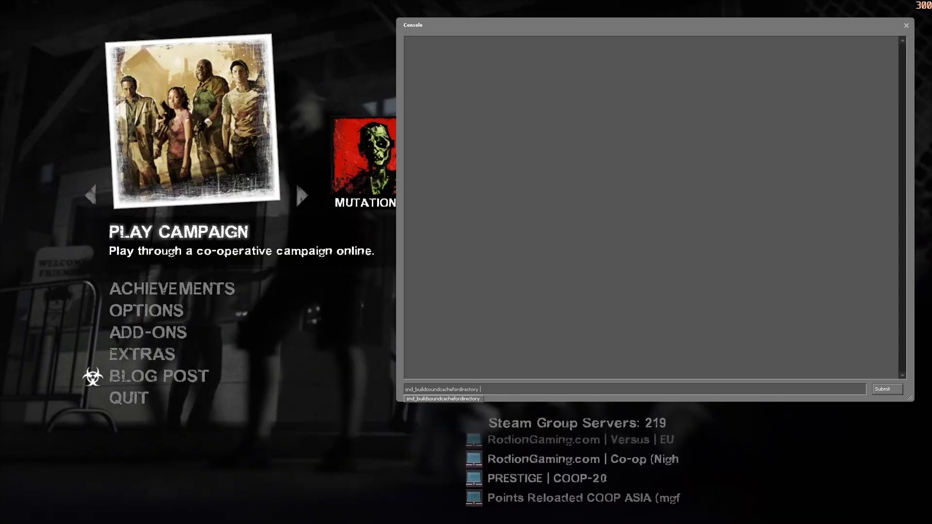
key("alt+Tab")
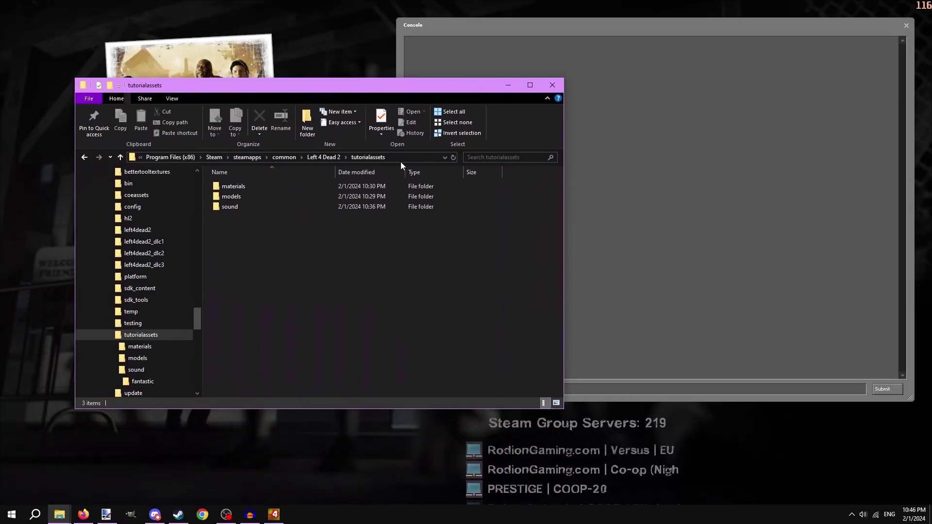
left_click(404, 159)
right_click(359, 158)
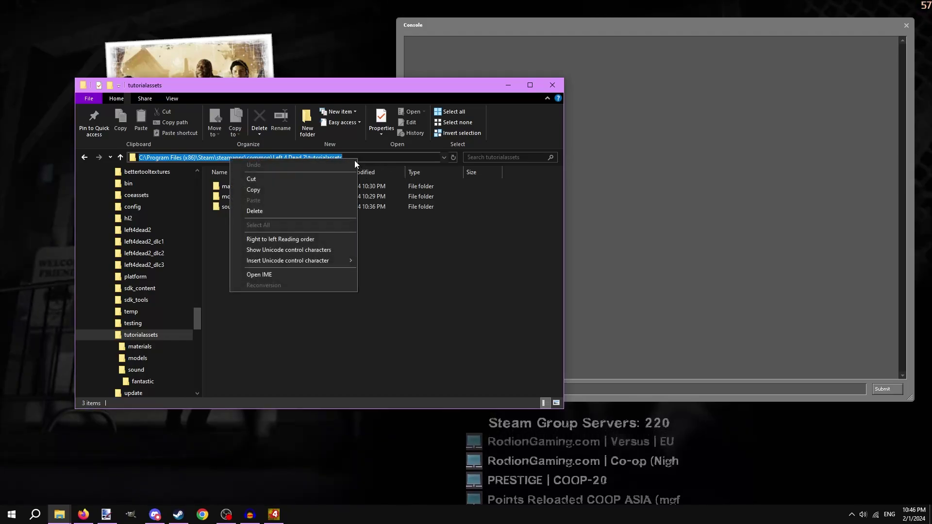
left_click(267, 193)
Run snd_buildsoundcachefordirectory with the pasted tutorialassets path.
key("alt+Tab")
type("snd_buildsoundcachefordirectory")
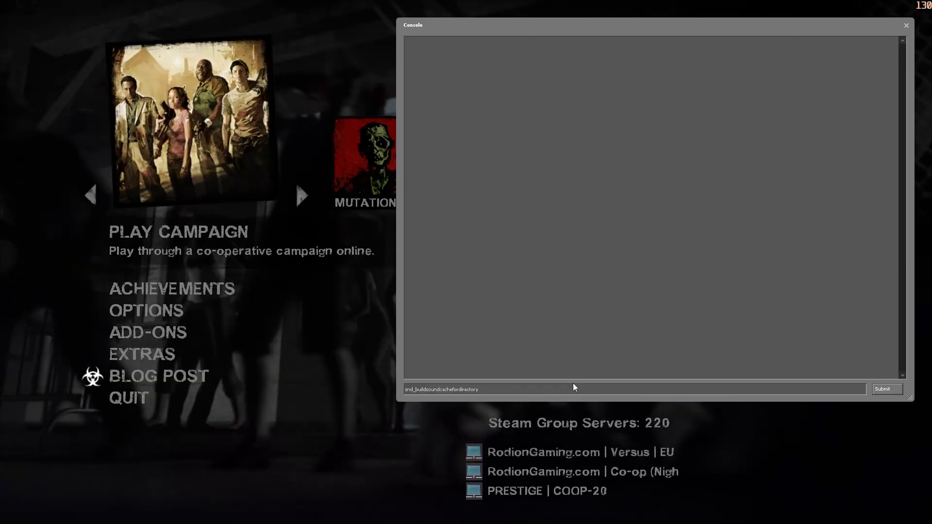
key("ctrl+v")
key("Return")
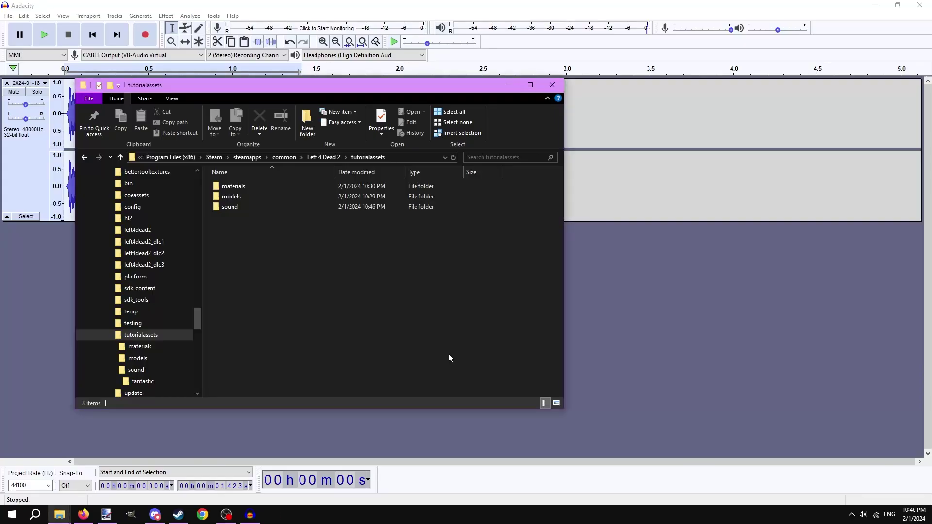
Check the sound folder, then set the ambient_generic's Sound Name to raw fantastic/fantastic.wav.
double_click(228, 207)
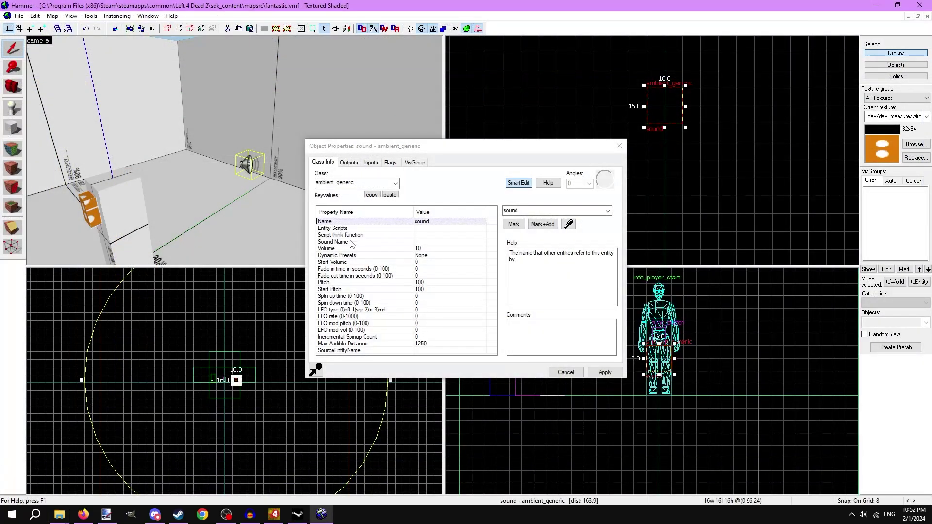
left_click(333, 242)
left_click(516, 226)
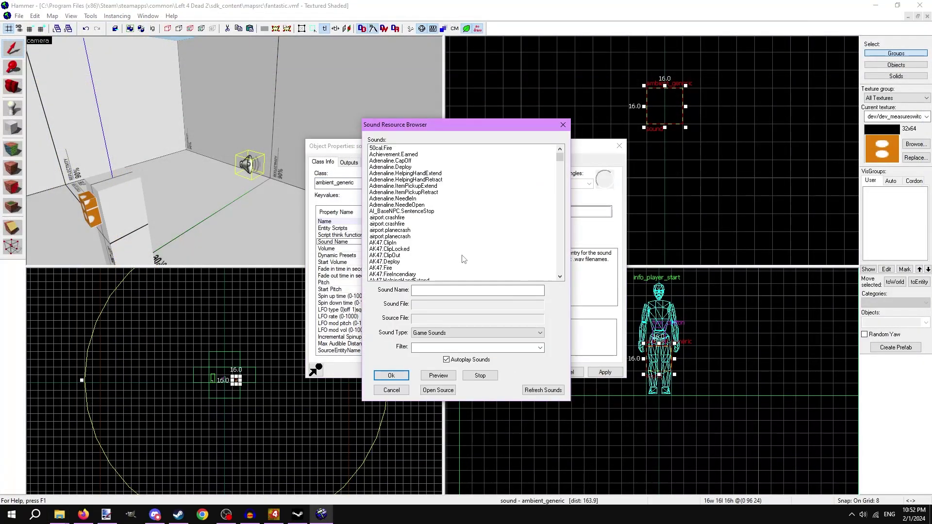
left_click(429, 333)
left_click(423, 345)
left_click(421, 347)
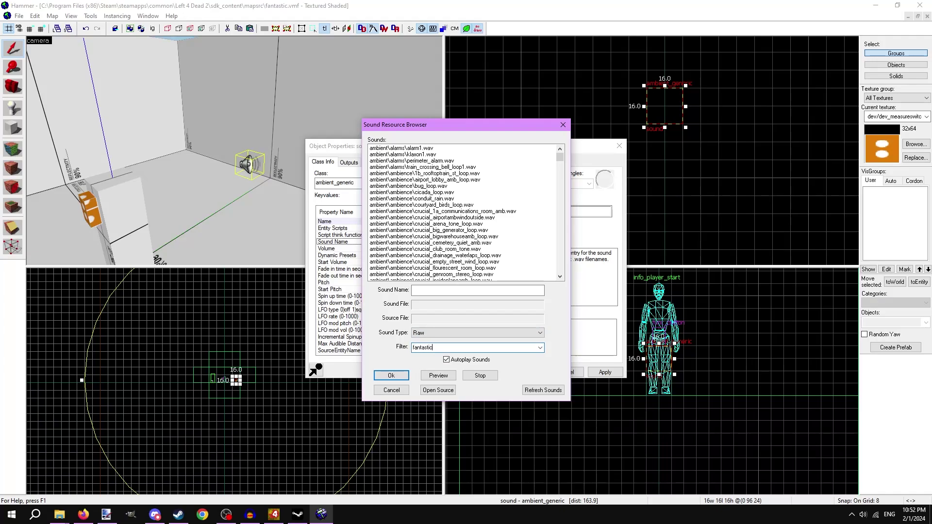
left_click(393, 149)
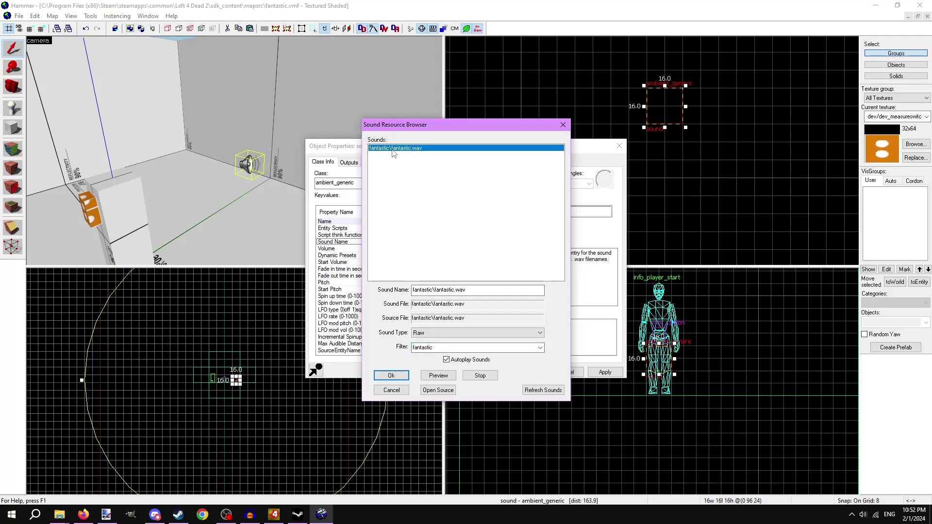
double_click(393, 149)
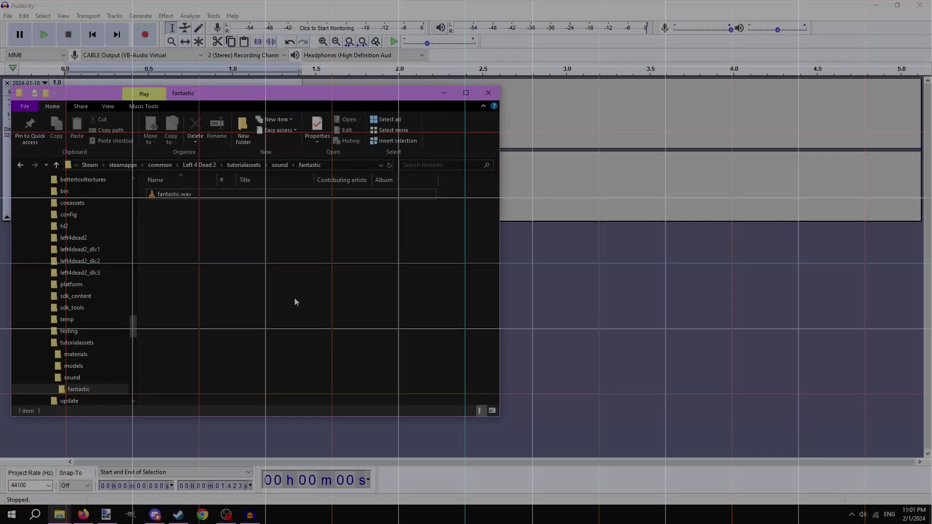
Launch GoldWave, dismiss its help window, and load fantastic.wav.
key("super")
type("goldwave")
key("Return")
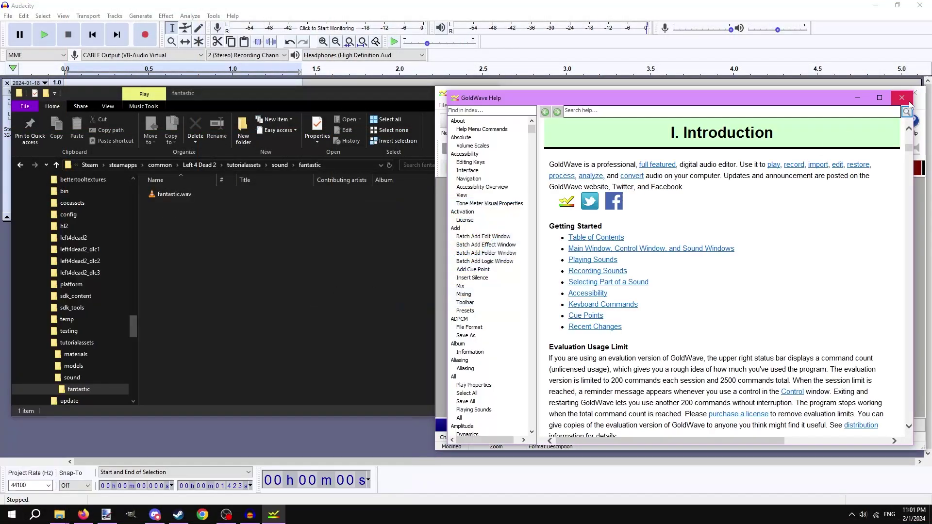
left_click(908, 100)
left_click_drag(165, 195, 531, 229)
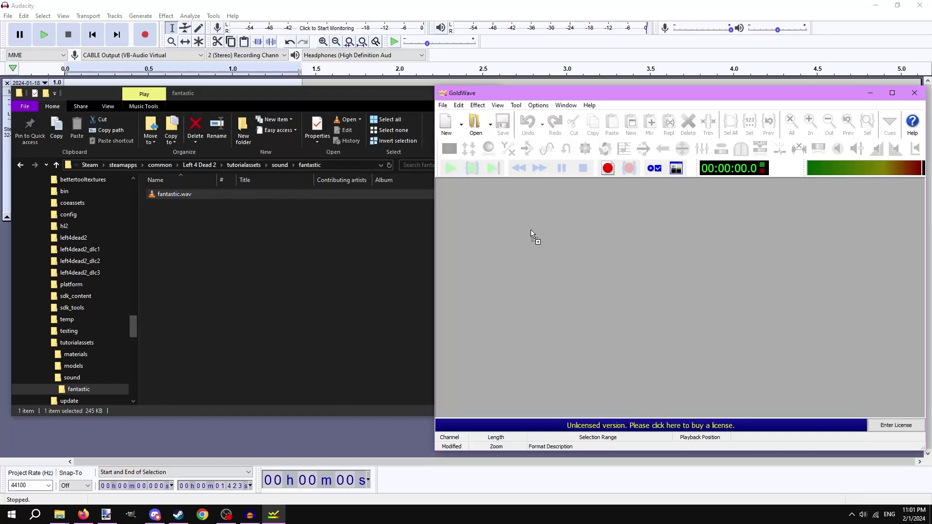
Add cue points start_cue at the beginning and end_cue at the finish marker.
left_click(888, 128)
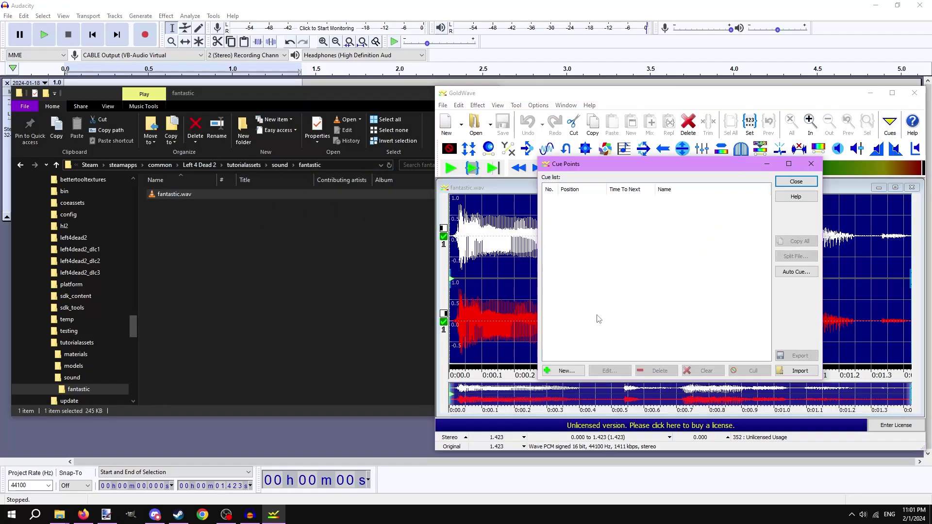
left_click(563, 370)
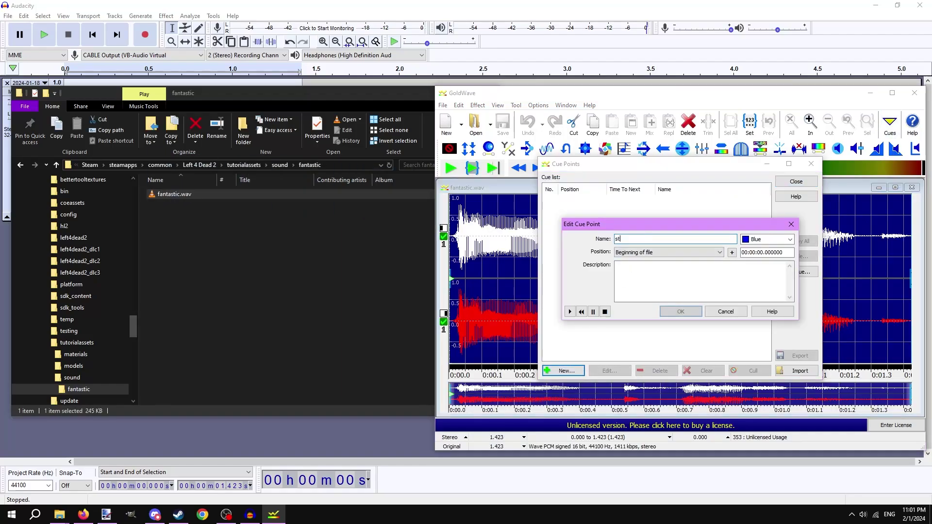
left_click(674, 313)
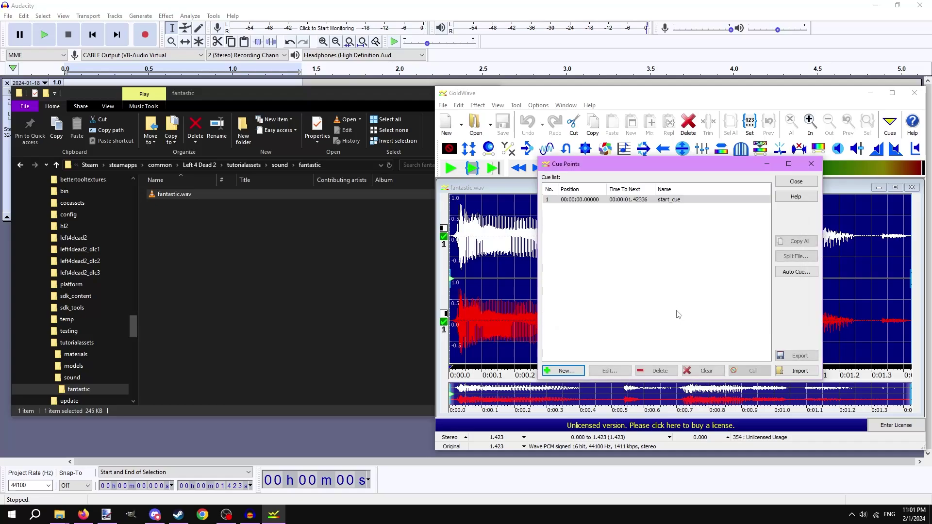
left_click(563, 370)
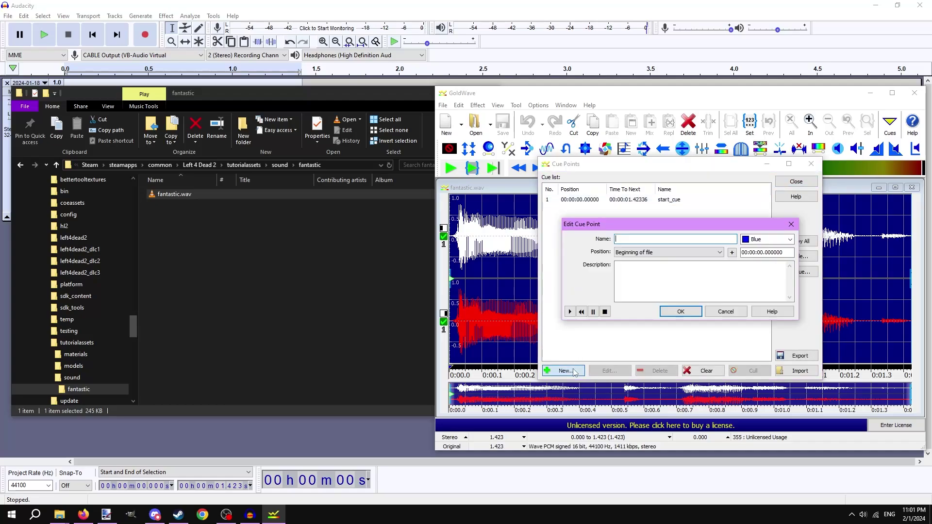
left_click(646, 252)
left_click(635, 281)
left_click(679, 312)
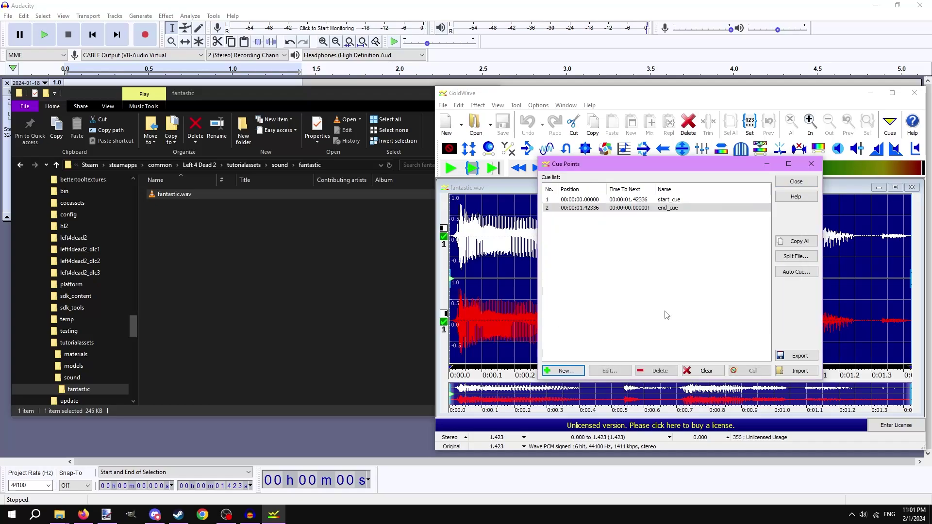
left_click(788, 183)
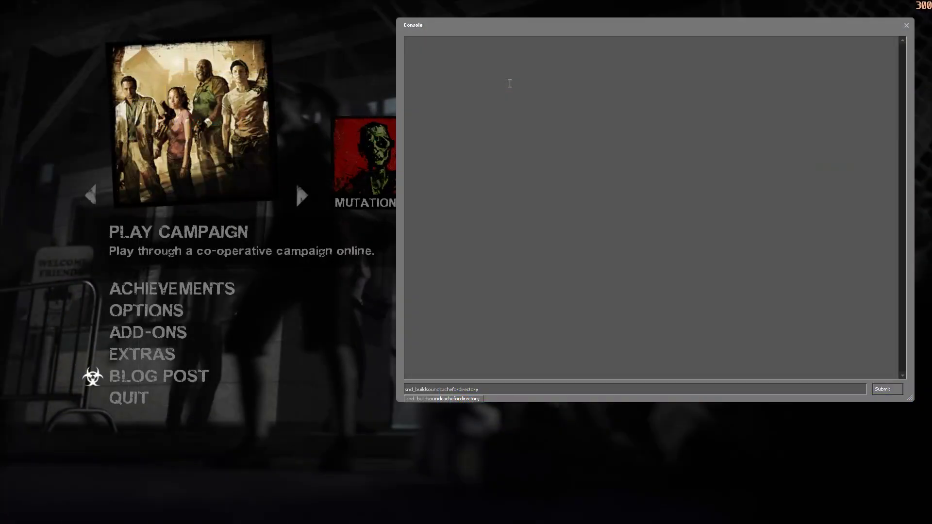
Rebuild the sound cache with snd_buildsoundcache and uncheck Is NOT Looped on the ambient_generic.
key("ctrl+v")
key("Return")
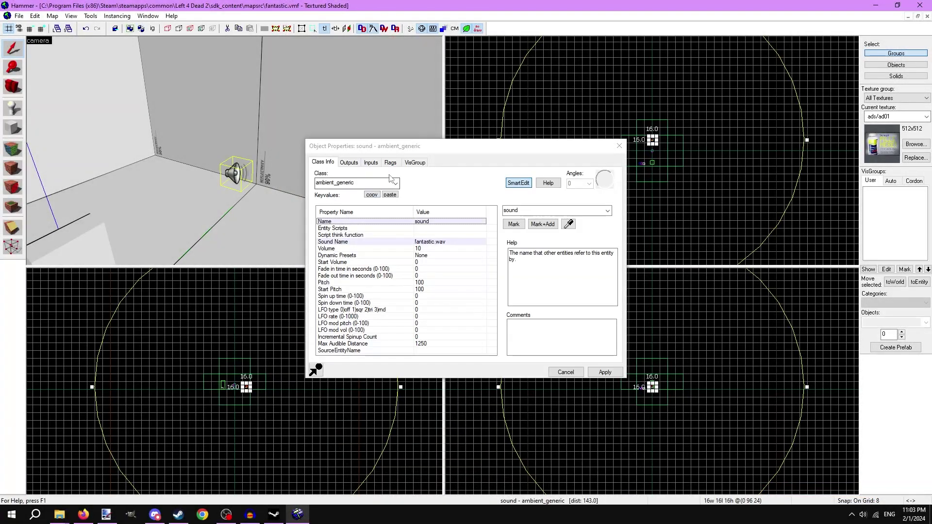
left_click(390, 163)
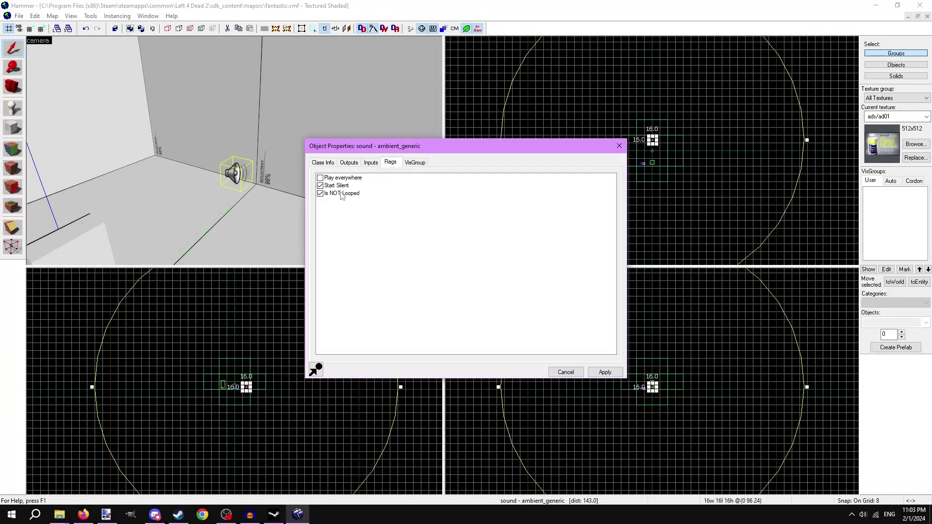
left_click(320, 194)
left_click(605, 372)
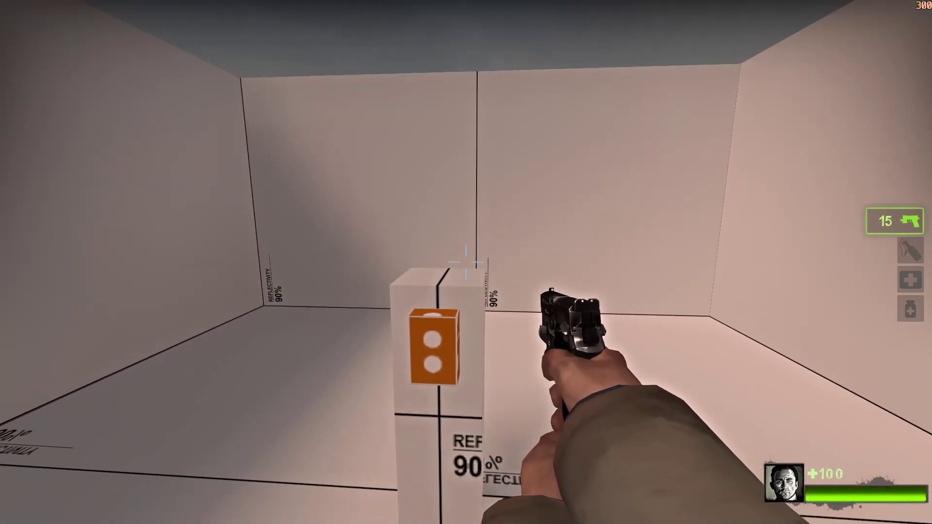
Walk up to the orange prop, then shoot approaching zombies and reload the rifle.
key("w")
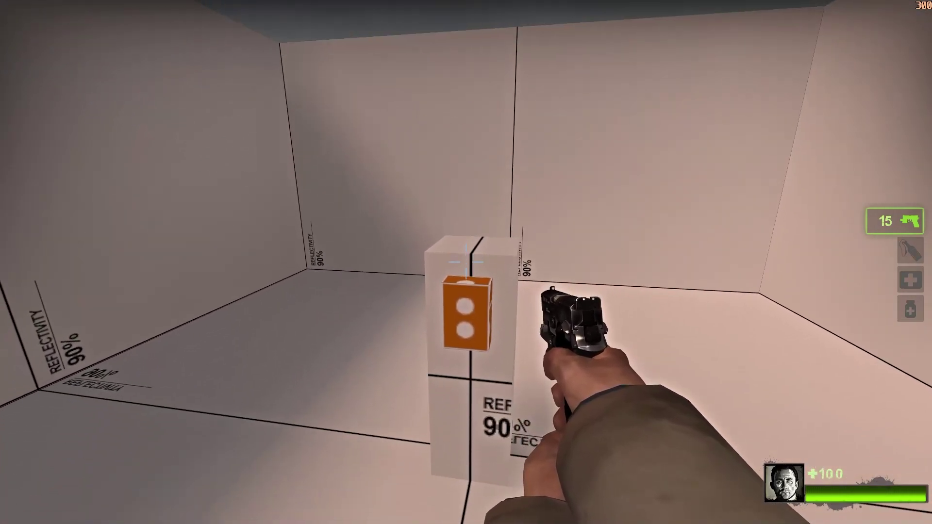
key("s")
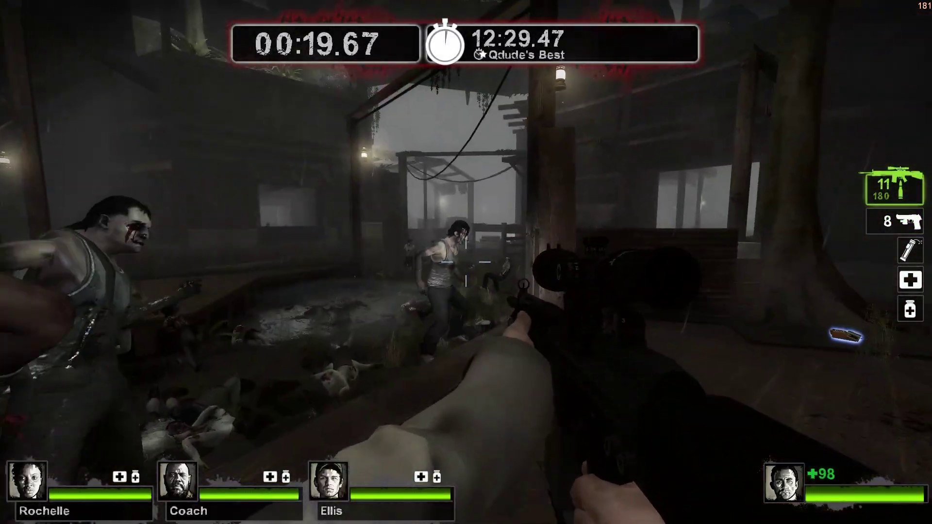
left_click(466, 262)
left_click(466, 263)
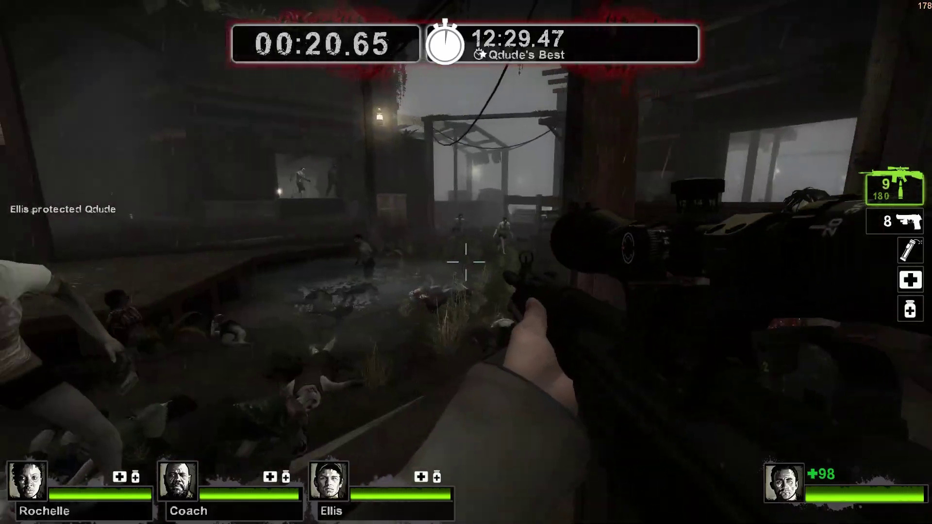
left_click(466, 262)
key("r")
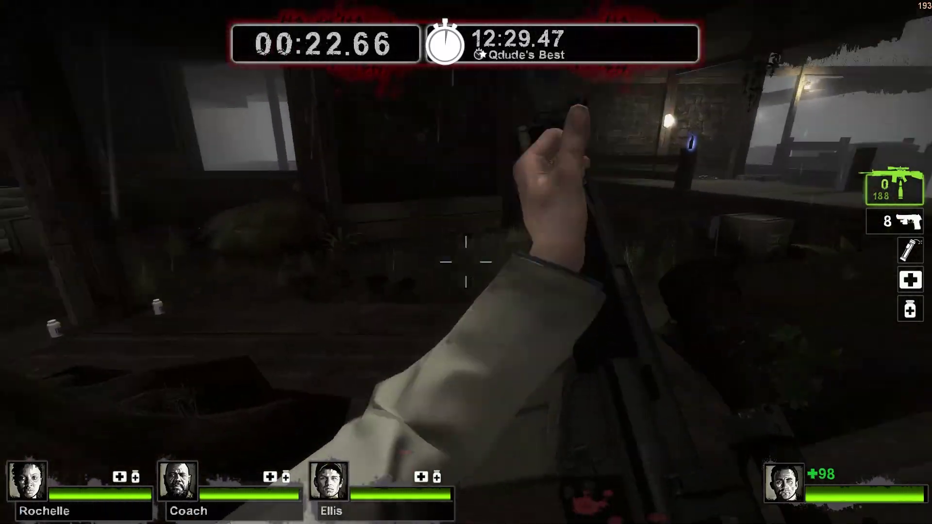
key("ctrl")
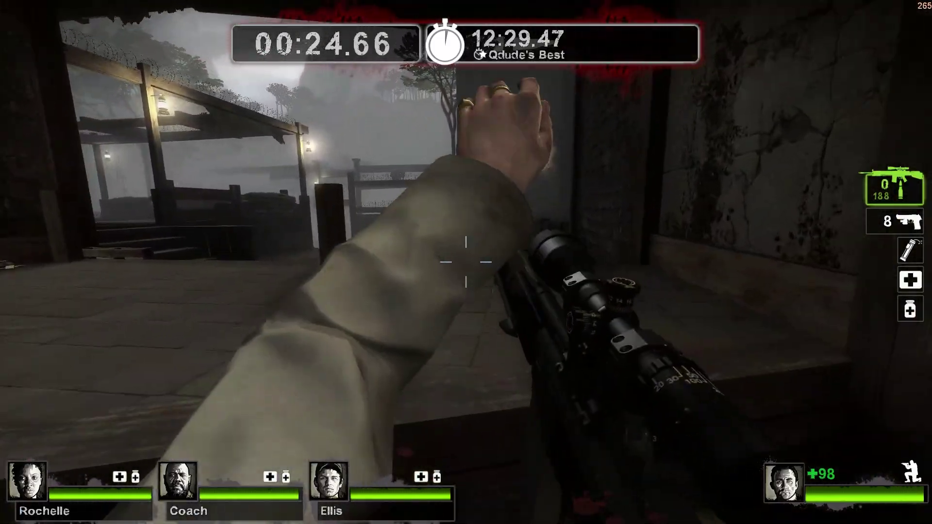
Fight through the campaign level, firing at infected on the stairs and in the courtyard.
left_click(466, 262)
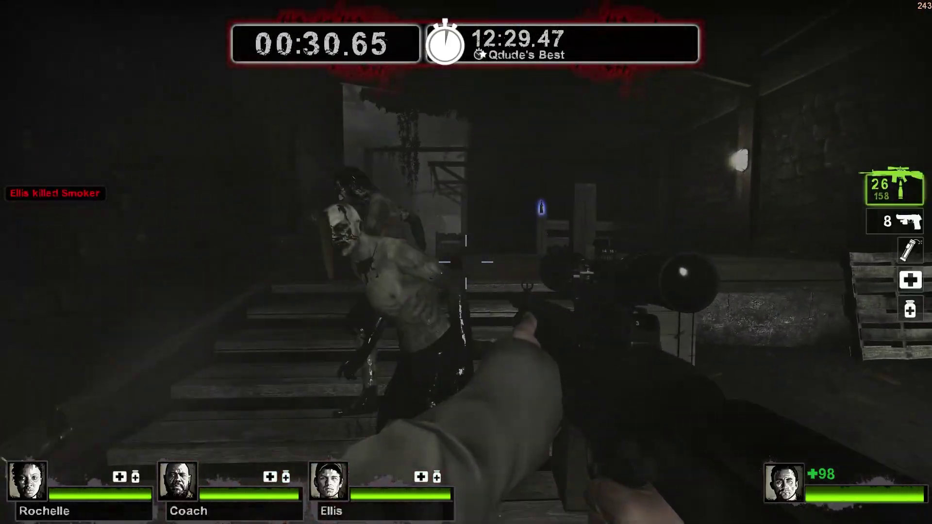
left_click(467, 262)
left_click(466, 262)
left_click(466, 262)
left_click(466, 262)
left_click(466, 262)
left_click(467, 262)
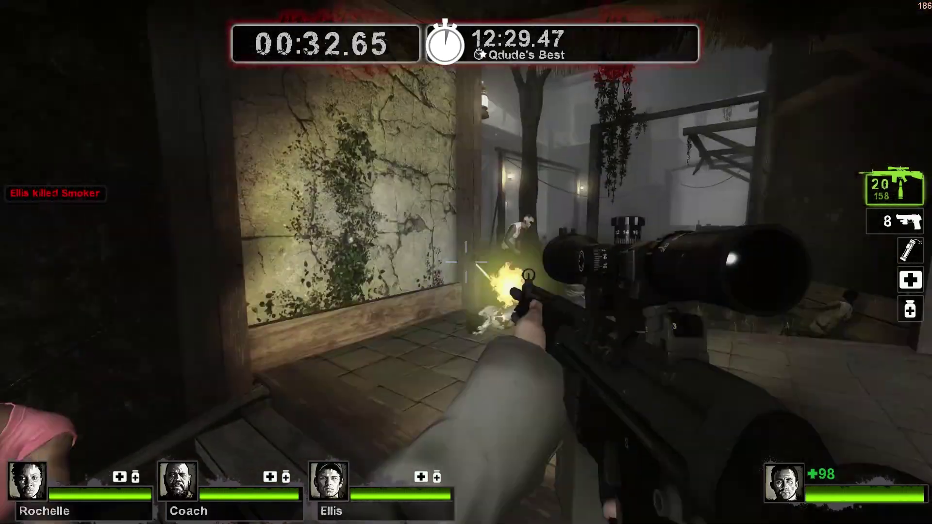
left_click(466, 262)
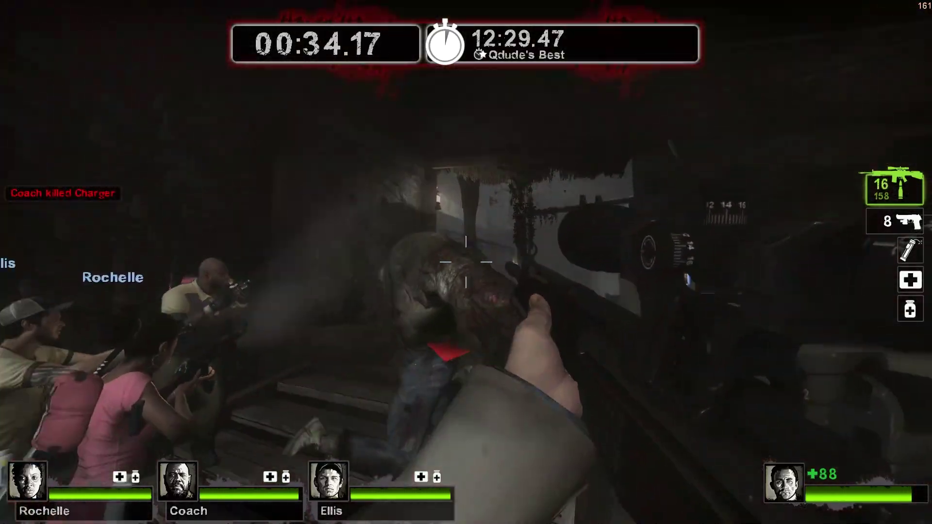
left_click(466, 262)
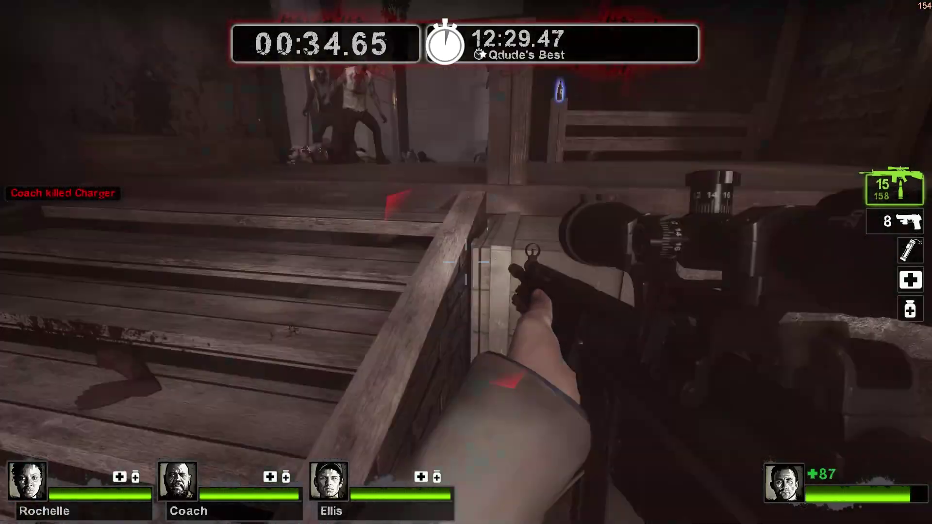
left_click(466, 263)
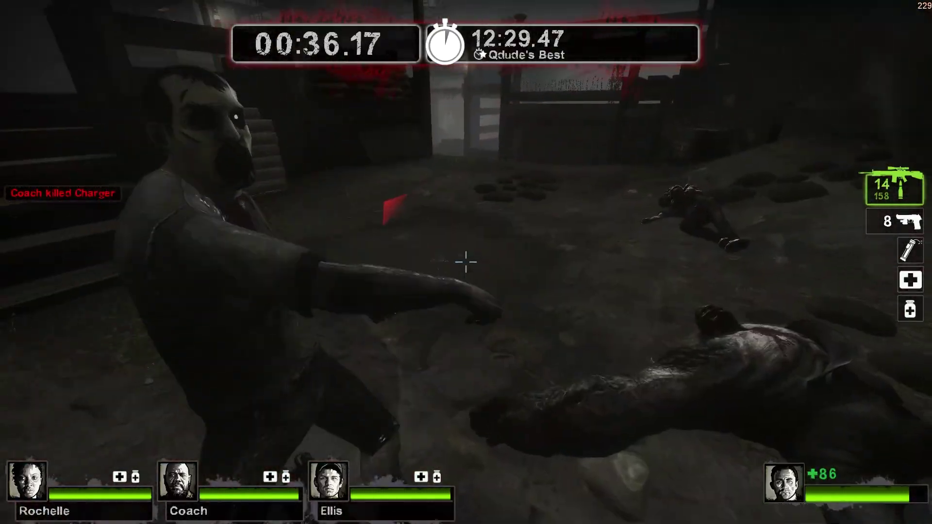
left_click(466, 263)
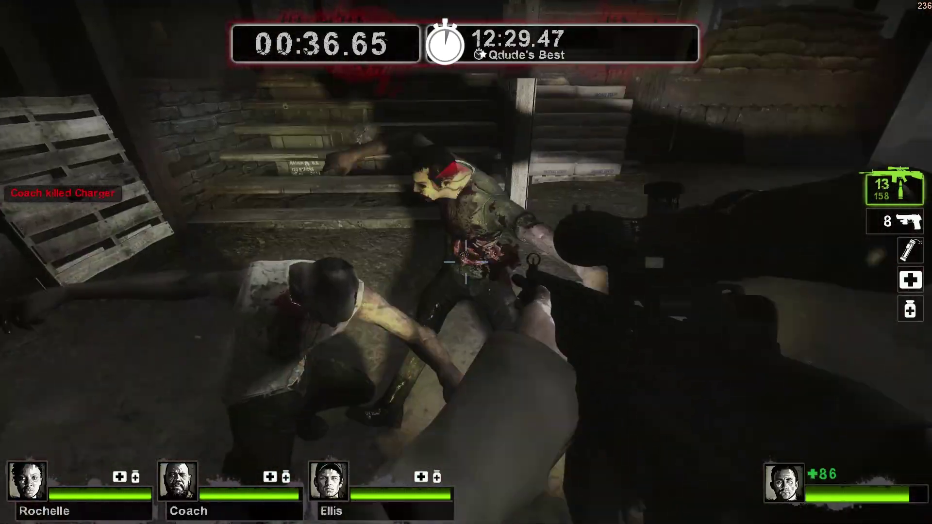
left_click(466, 262)
left_click(466, 263)
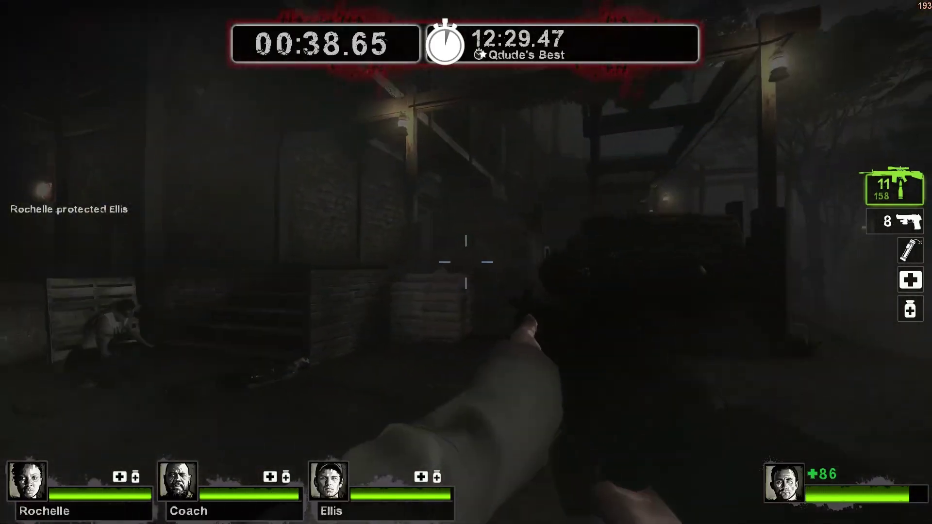